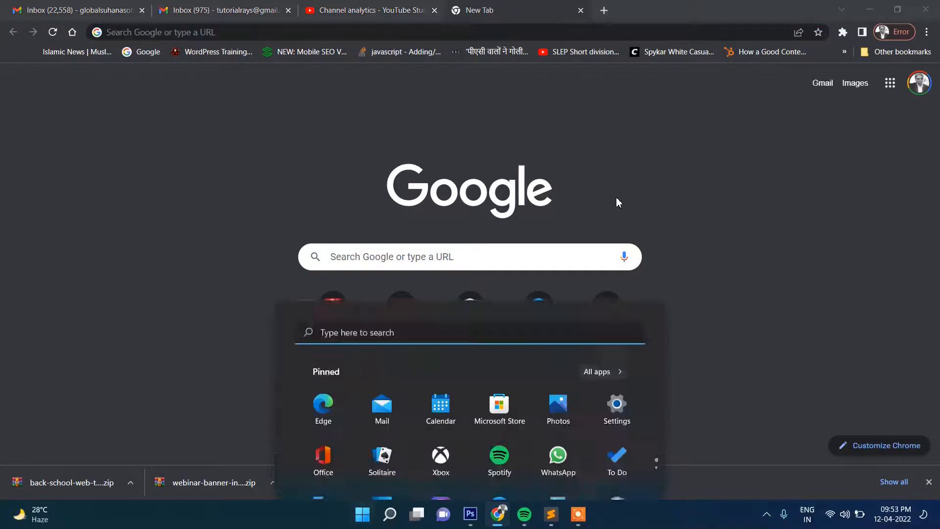
type("cmd")
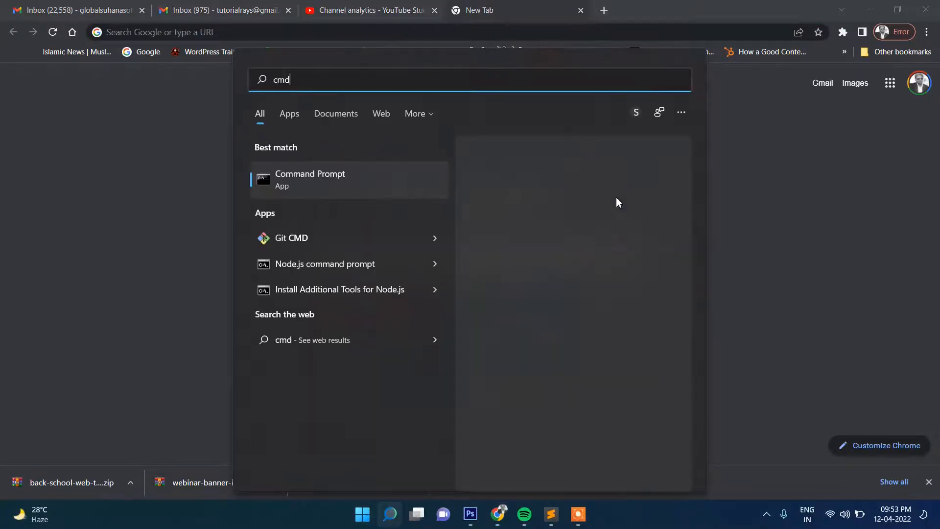
Step: Launch the Node.js command prompt with administrator rights
right_click(326, 265)
left_click(391, 277)
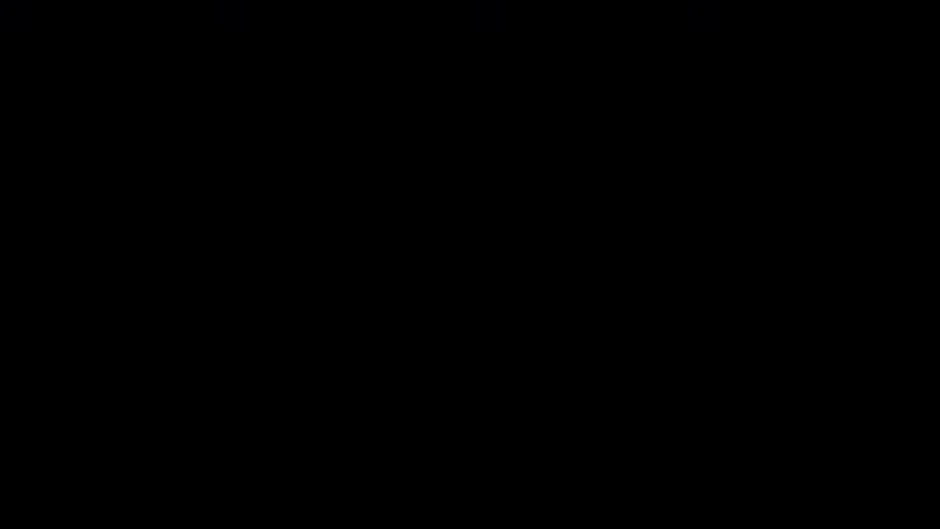
left_click(531, 252)
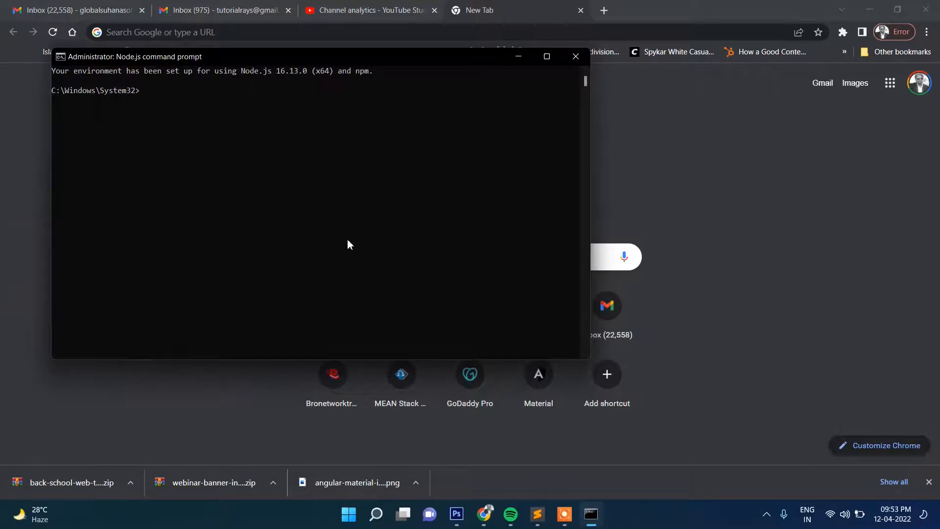
type("d:")
Step: Switch to the D drive and move into the angularclass folder
key("Return")
type("c")
type("ls")
key("Return")
type("cd a")
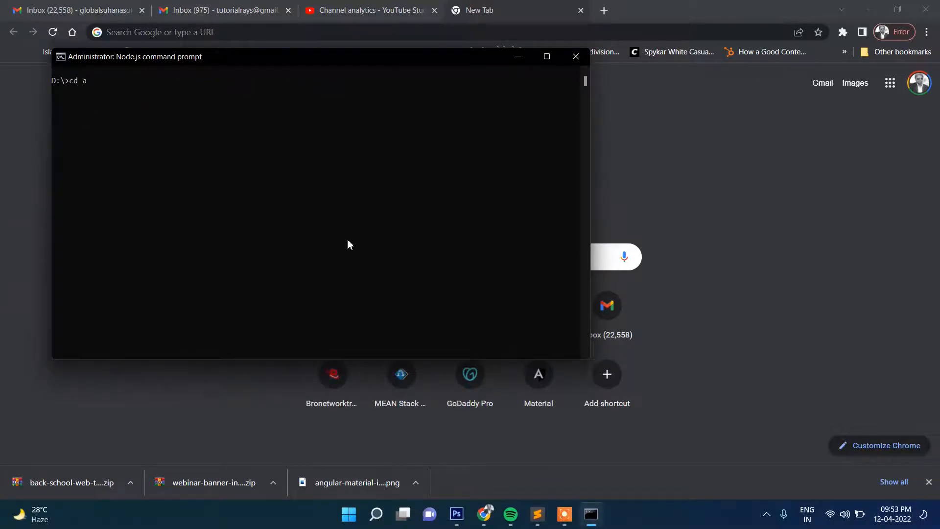
type("ngularclasss")
key("Return")
type("ng new")
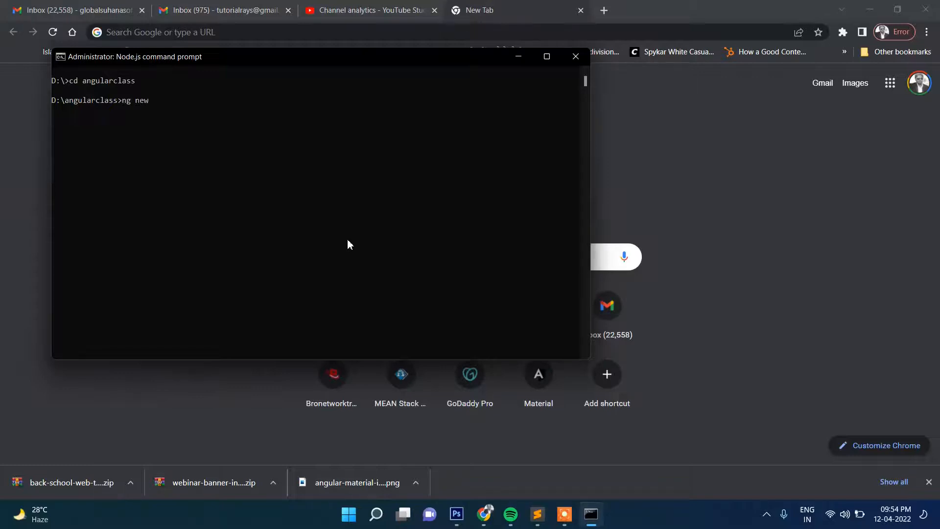
type(" material")
type("1")
Step: Create the Angular project material1 with routing enabled and CSS stylesheets
key("Return")
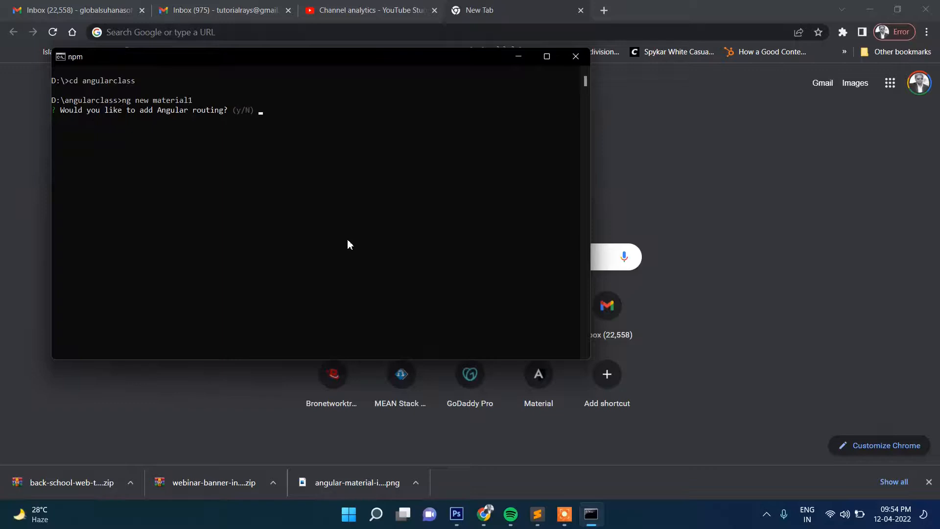
type("y")
key("Return")
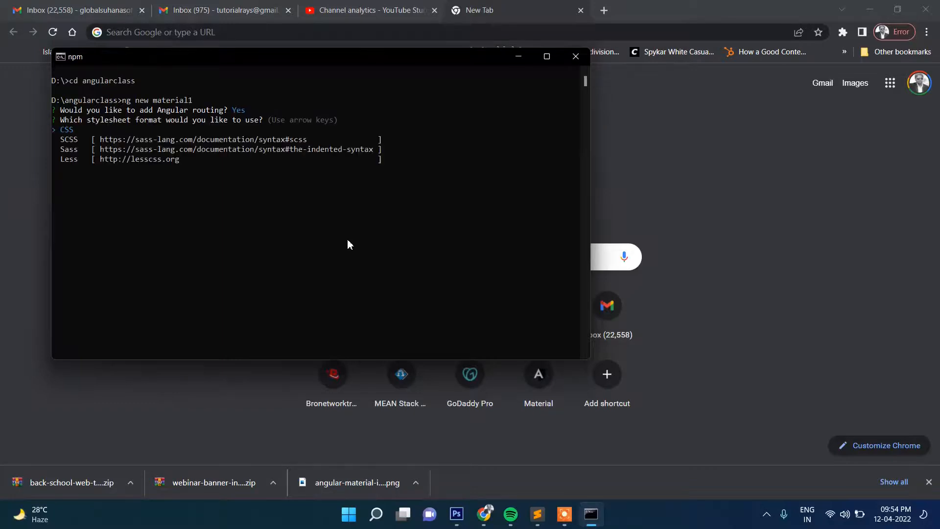
key("Return")
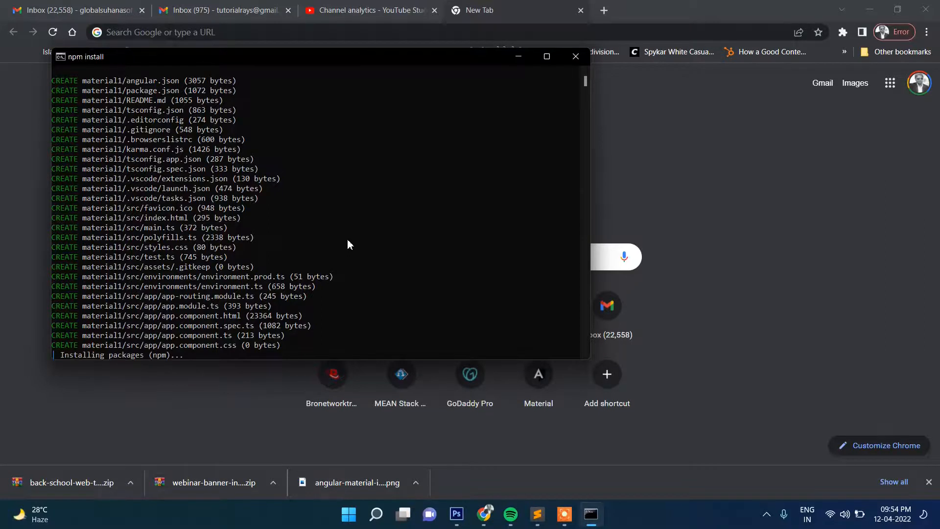
type("cd ")
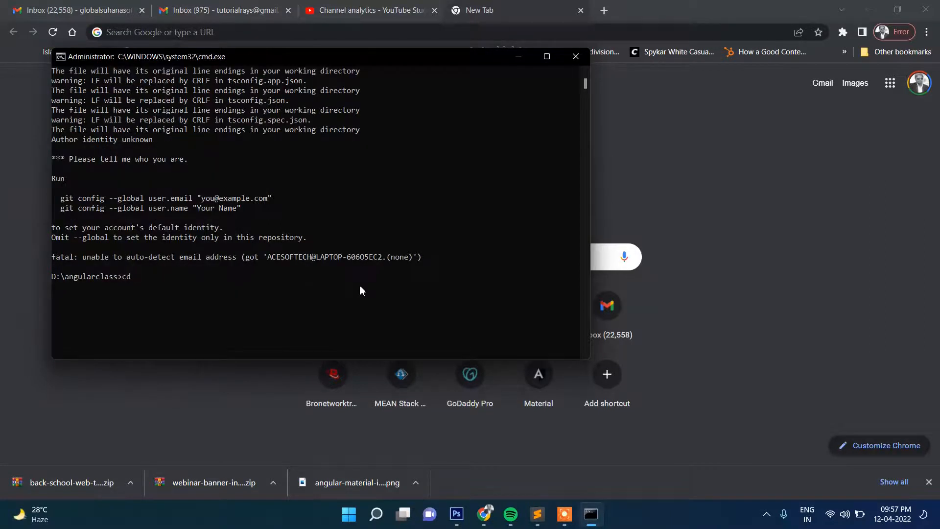
type("material1")
Step: Move into the material1 folder, clear the console and return to the browser
key("Return")
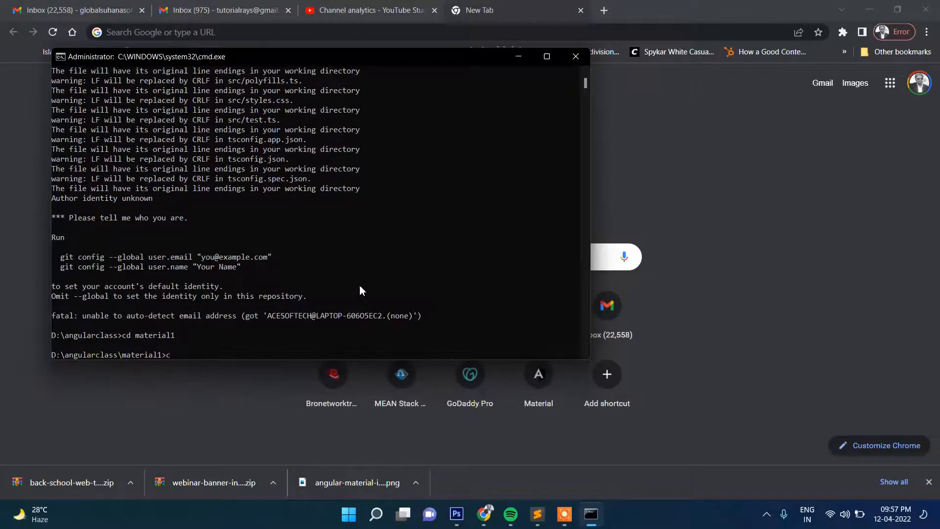
type("cls")
key("Return")
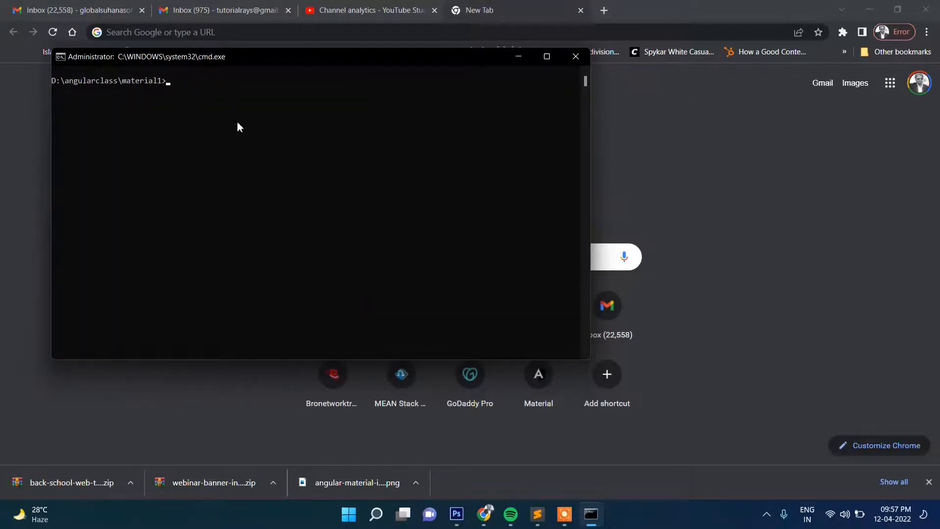
left_click(519, 8)
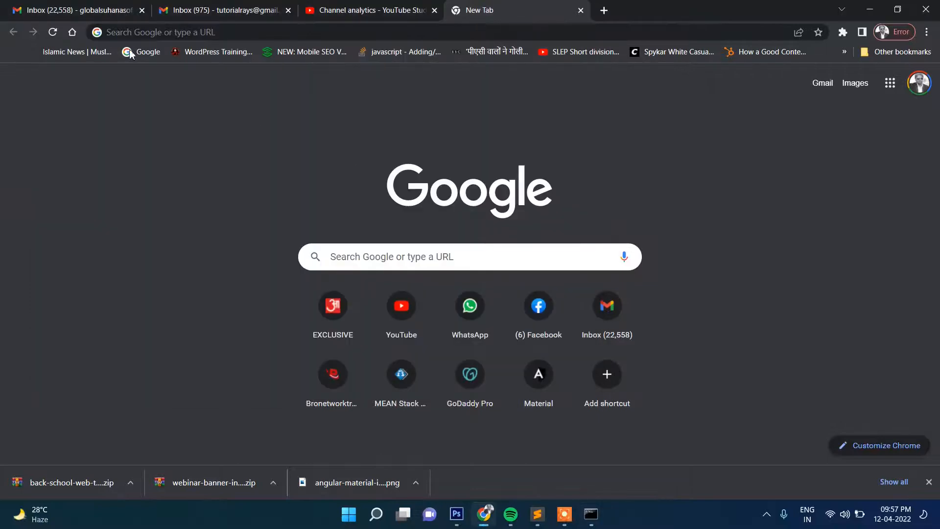
Step: Search for angular material and open the Getting Started guide on material.angular.io
left_click(145, 33)
type("a")
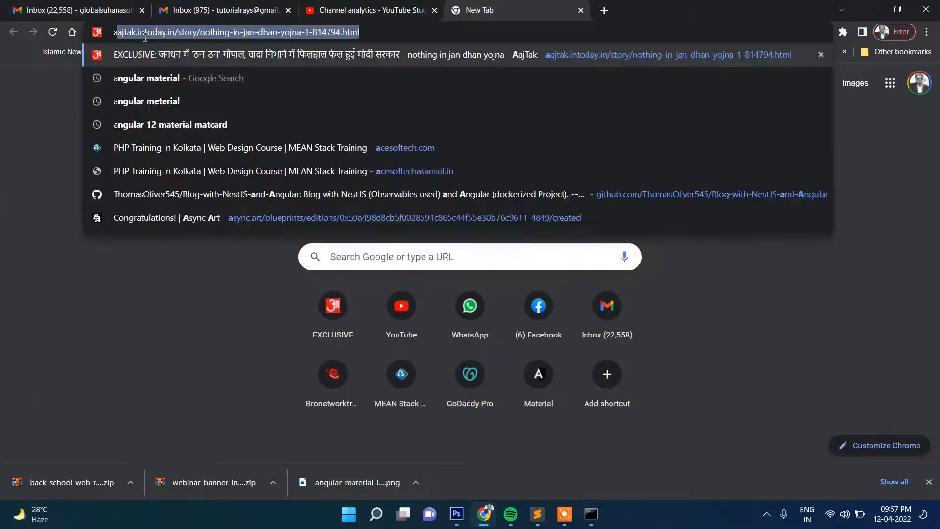
type("ngualr mate")
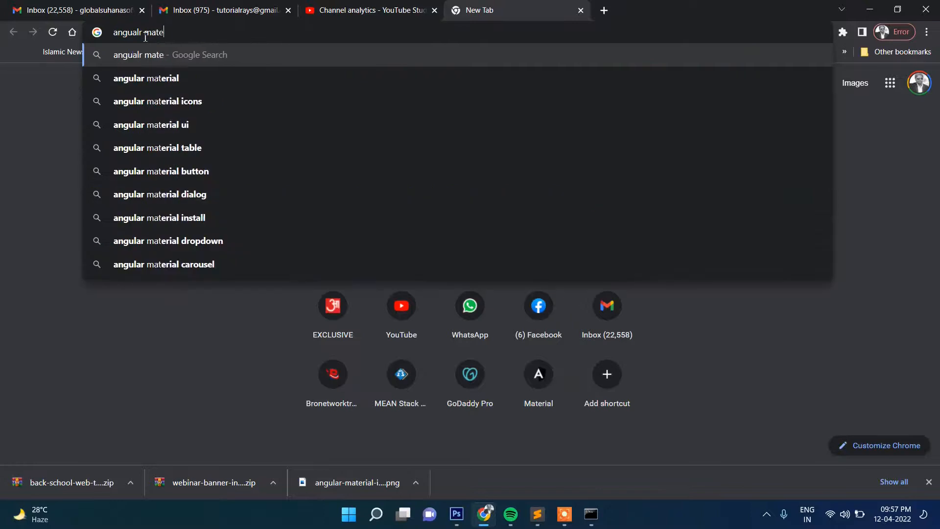
type("rial")
key("Return")
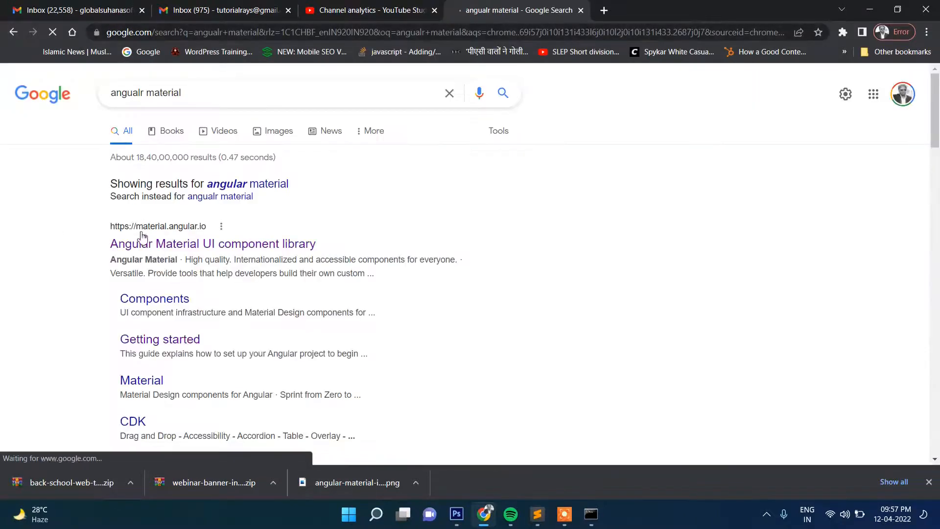
left_click(329, 240)
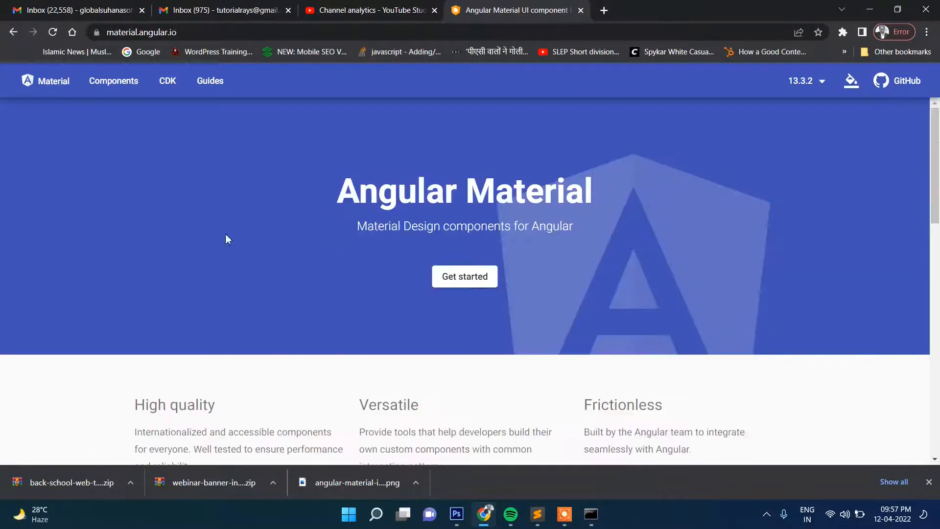
left_click(480, 283)
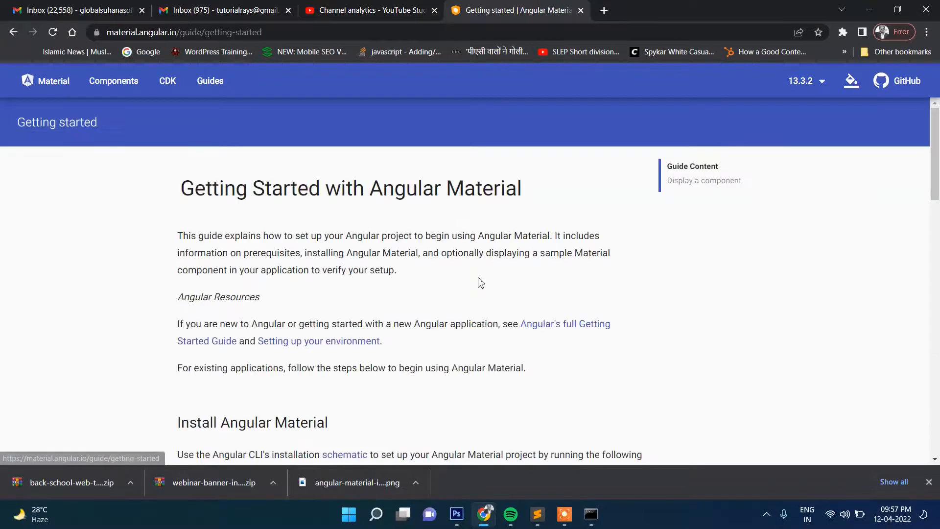
scroll(462, 270, "down", 1)
scroll(461, 269, "down", 2)
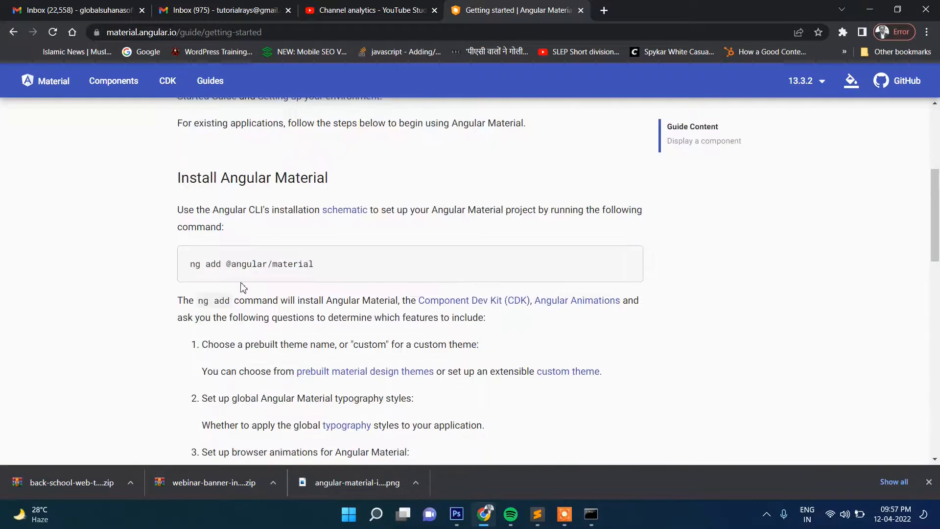
key("ctrl+j")
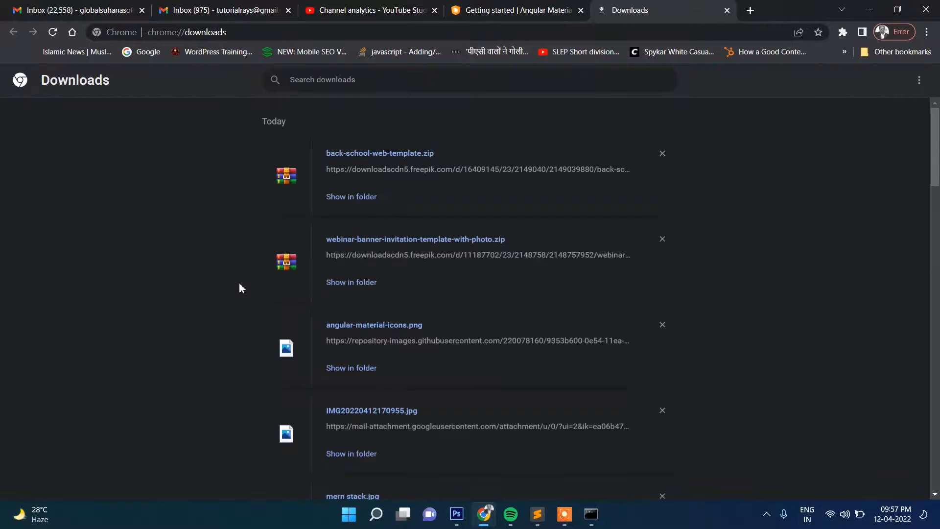
left_click(727, 10)
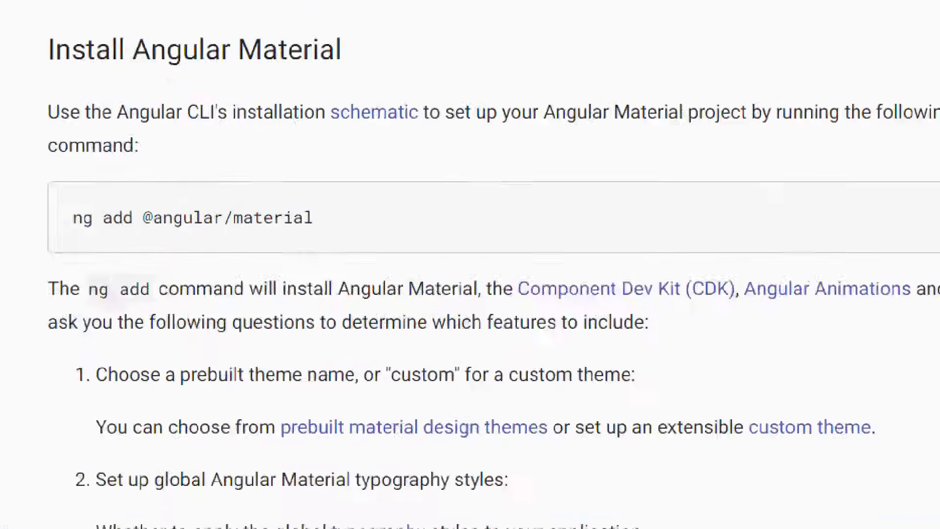
left_click_drag(116, 219, 435, 204)
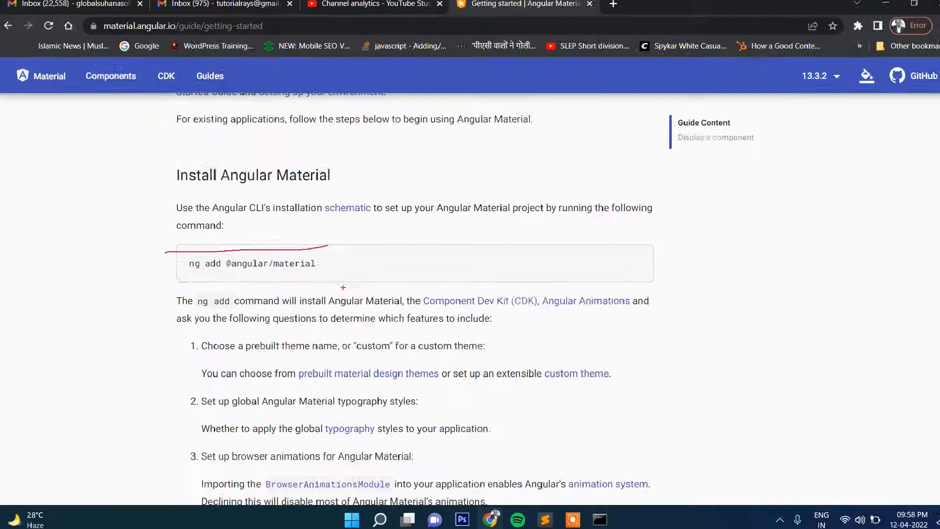
left_click_drag(314, 265, 188, 277)
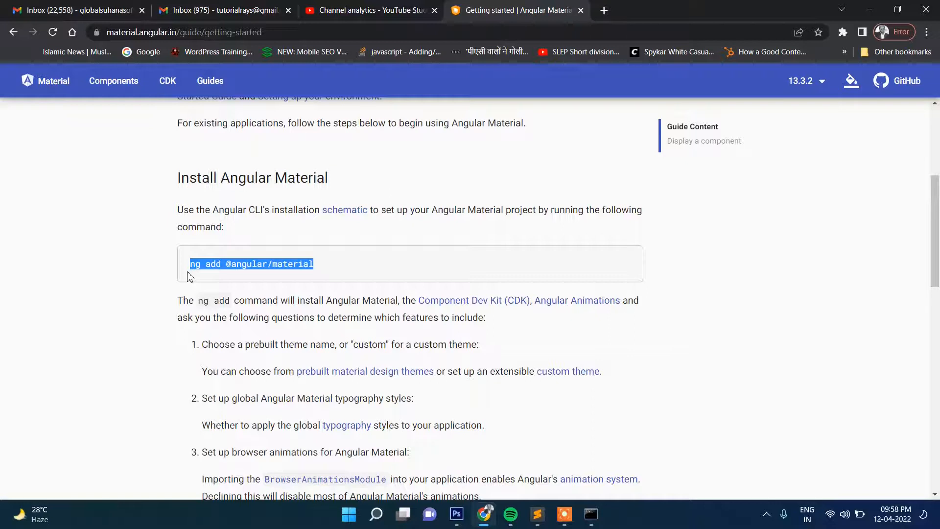
left_click(591, 513)
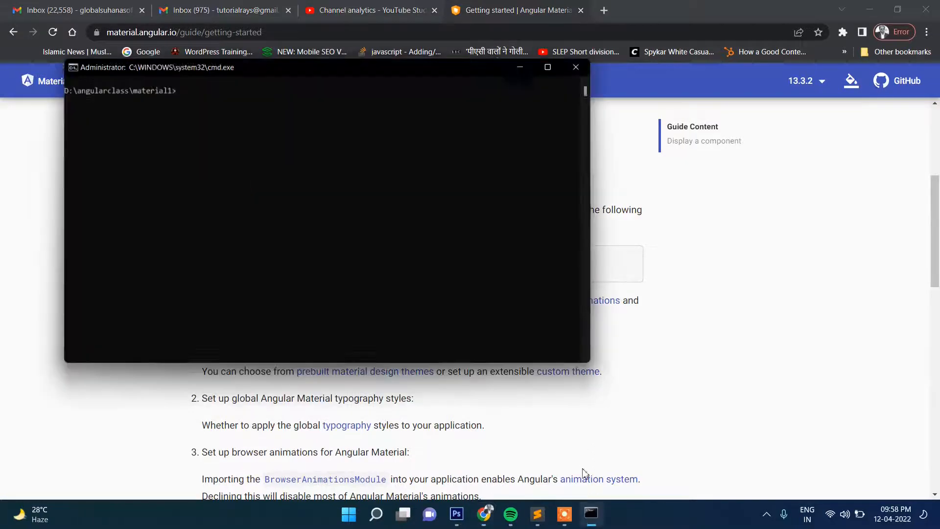
right_click(250, 118)
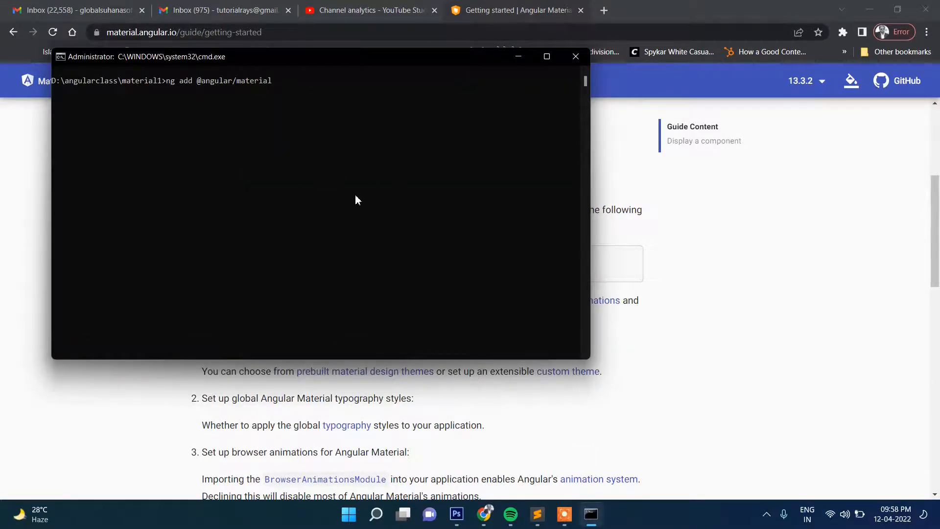
key("Return")
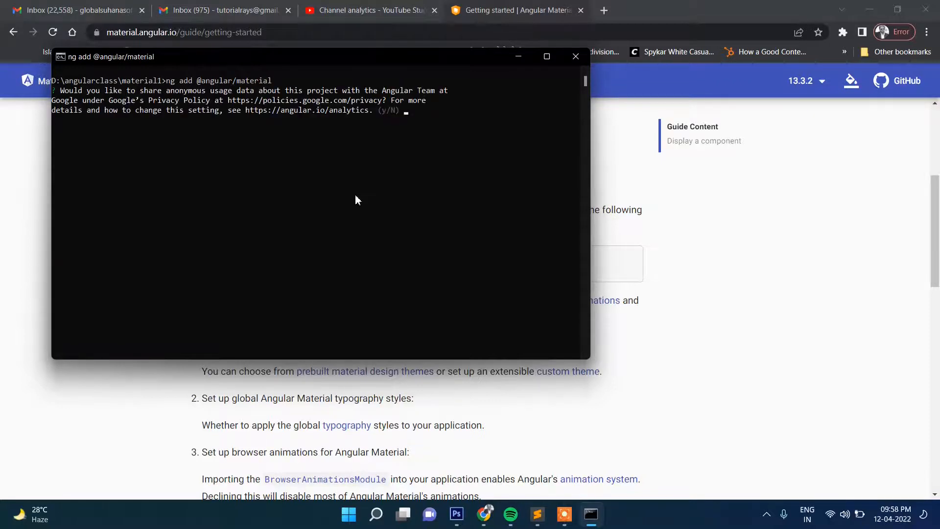
key("Return")
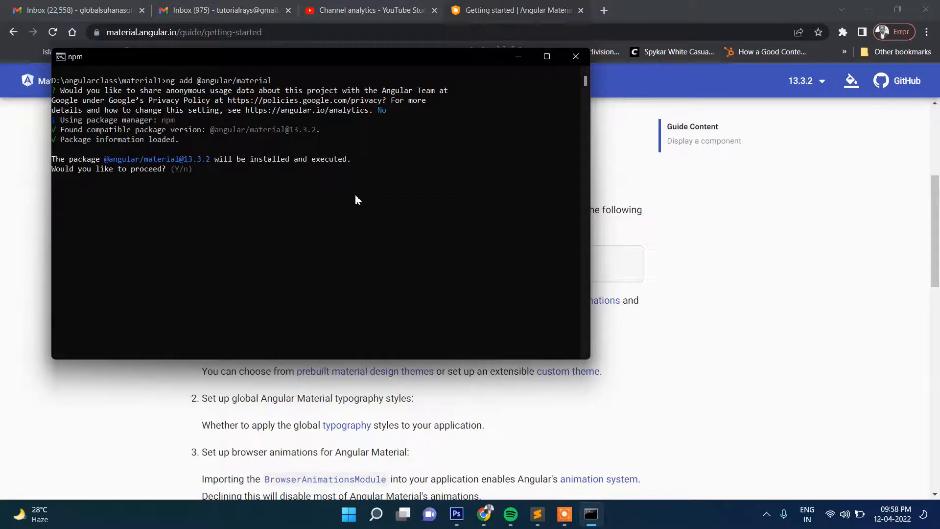
type("yes")
Step: Confirm the install with the Indigo/Pink theme, global typography and browser animations
key("Return")
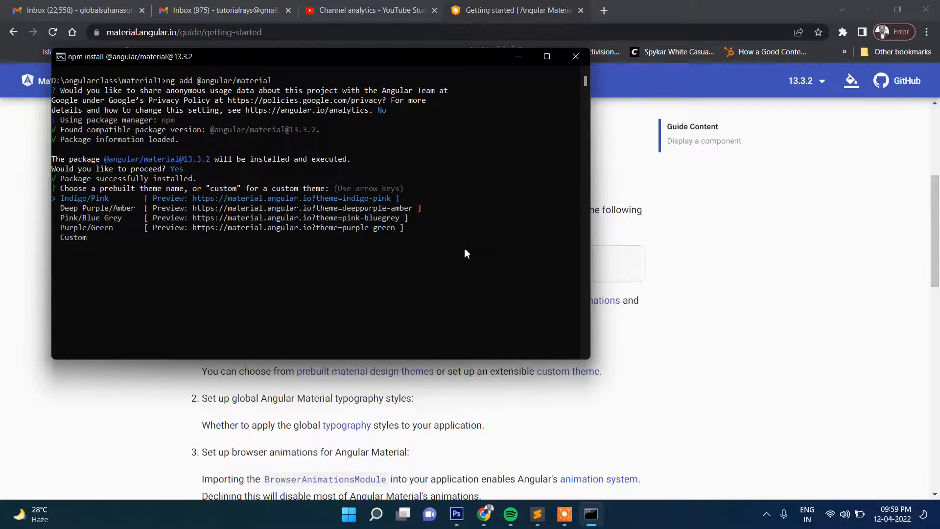
key("Return")
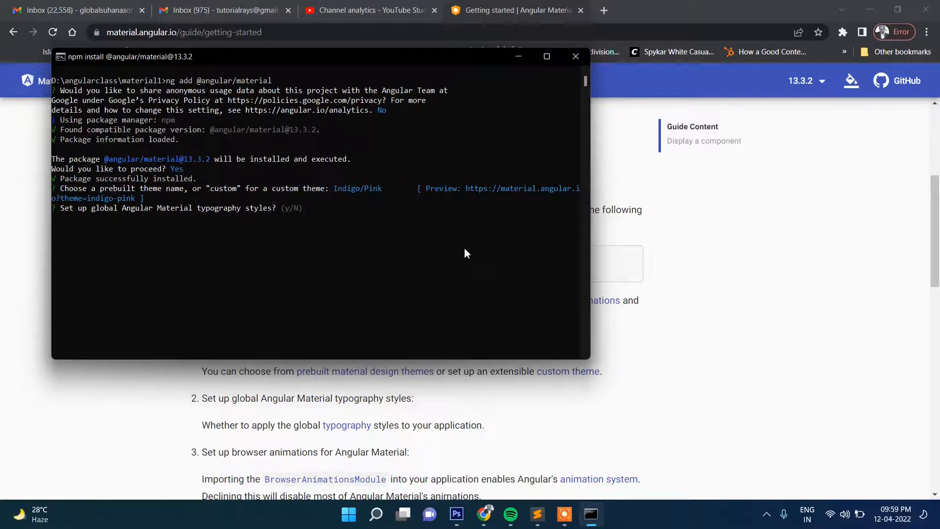
type("yes")
key("Return")
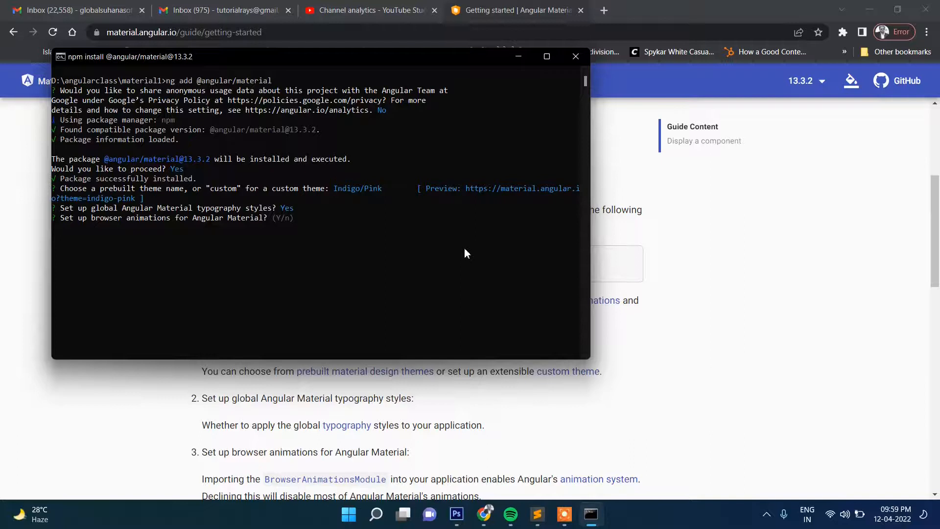
type(" yes")
key("Return")
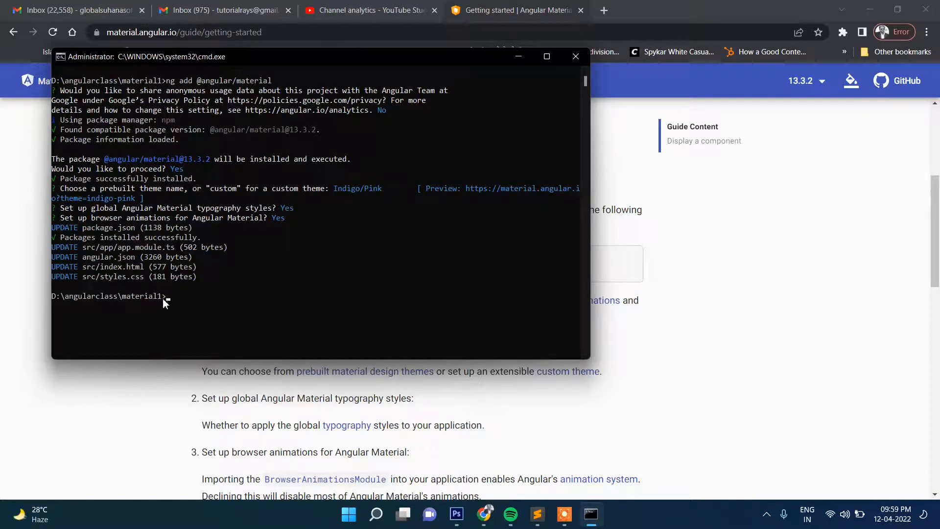
Step: Select and copy the project path shown in the prompt
left_click_drag(160, 298, 32, 301)
key("ctrl+c")
Step: Launch Visual Studio Code from Windows search
key("super")
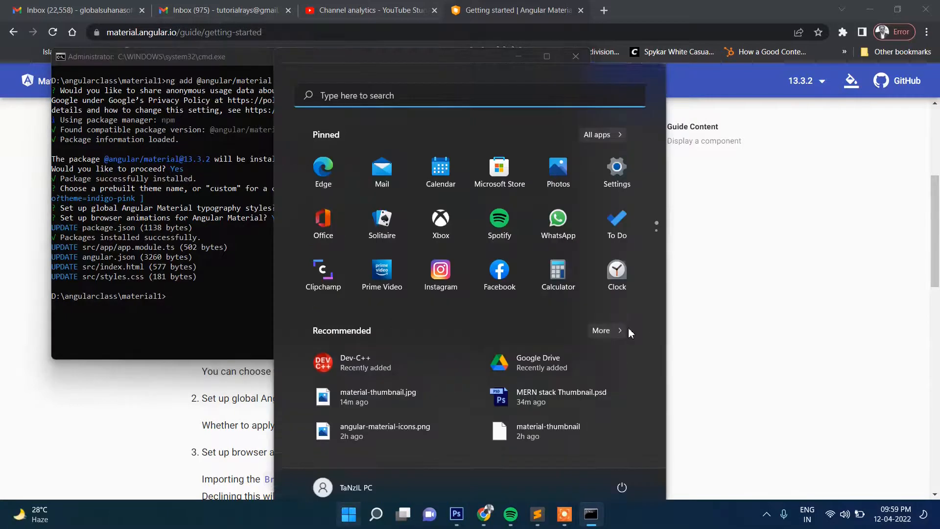
type("code")
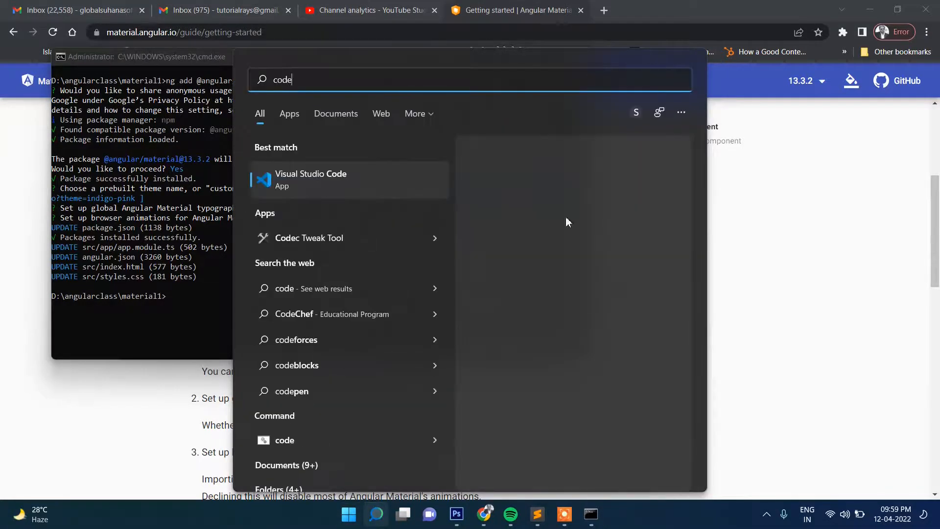
left_click(331, 173)
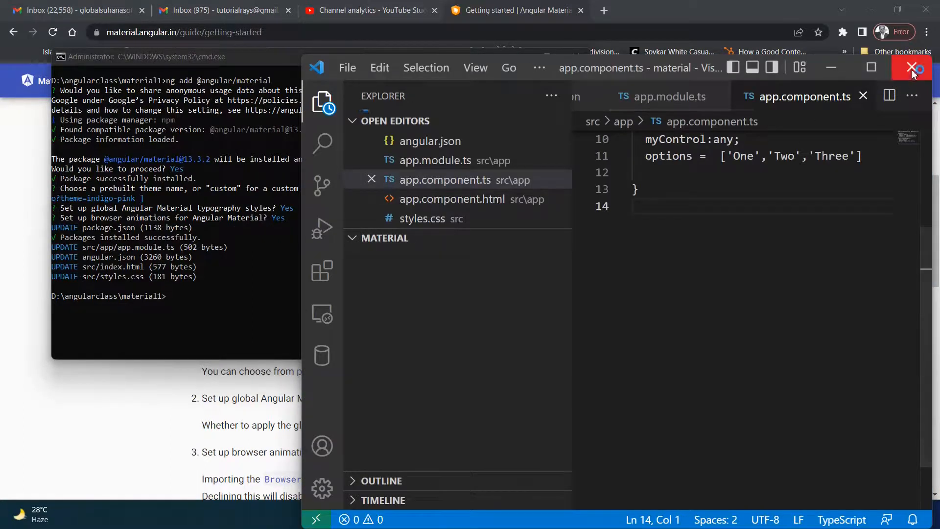
Step: Maximize VS Code and close the previously open project folder
left_click(871, 68)
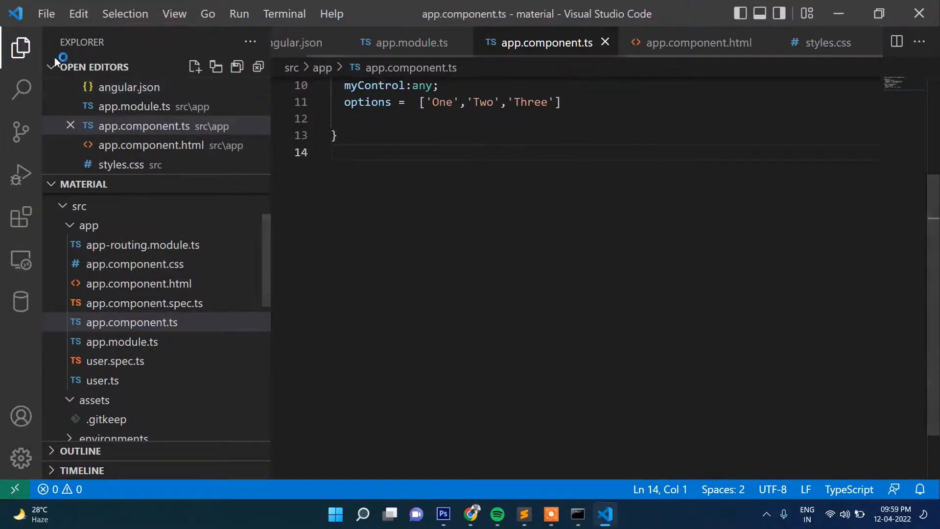
left_click(46, 14)
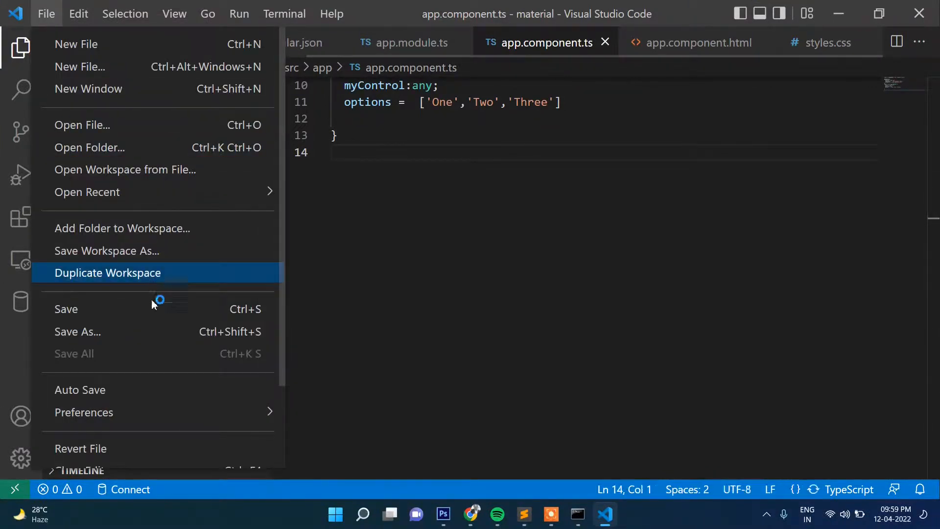
scroll(152, 299, "down", 3)
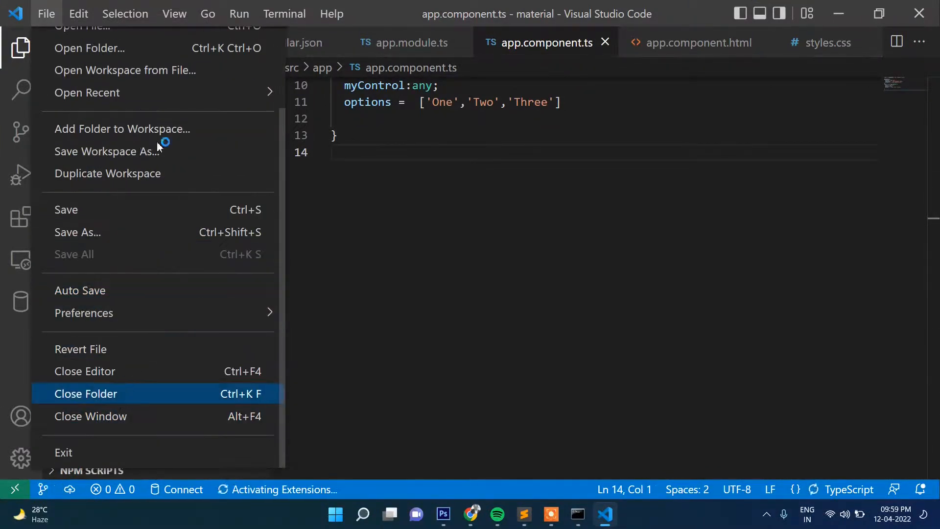
key("Escape")
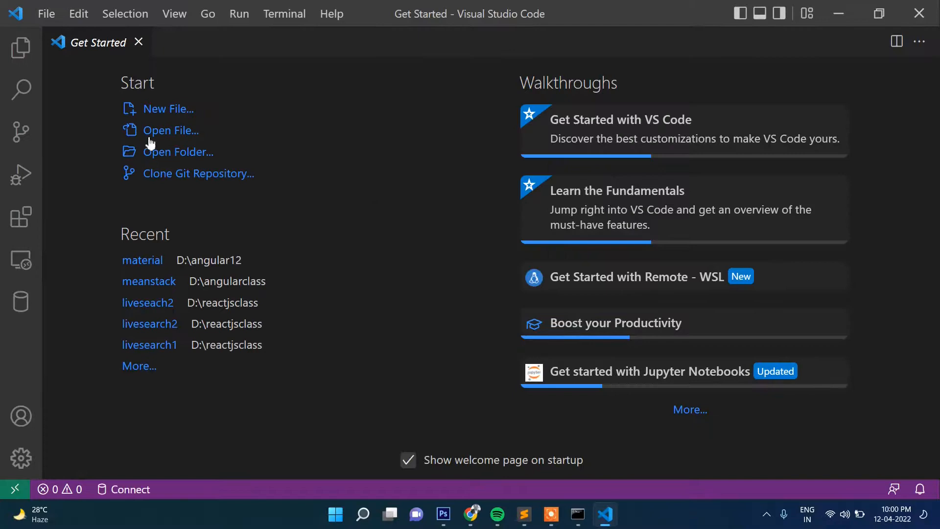
Step: Browse to D:\angularclass\material1 in the Open File dialog, then cancel it
key("ctrl+o")
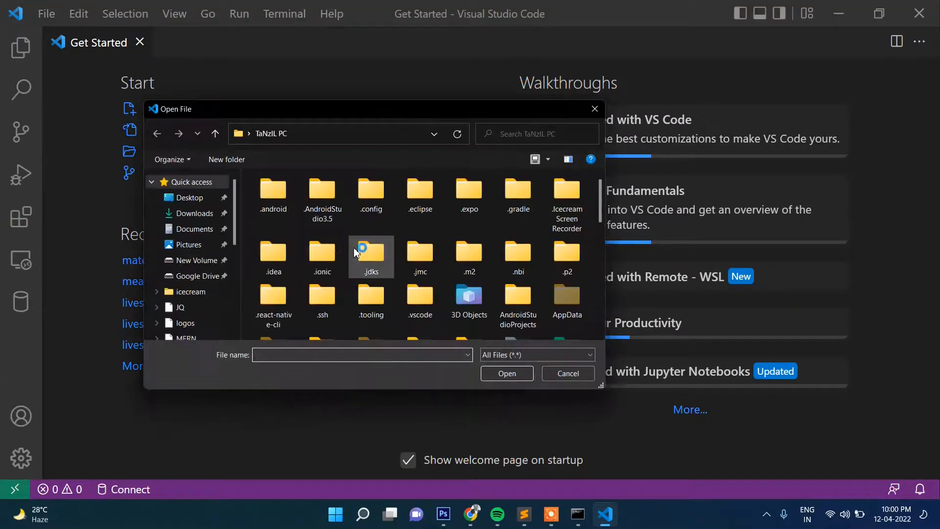
type("D:\\angularclass\\material1")
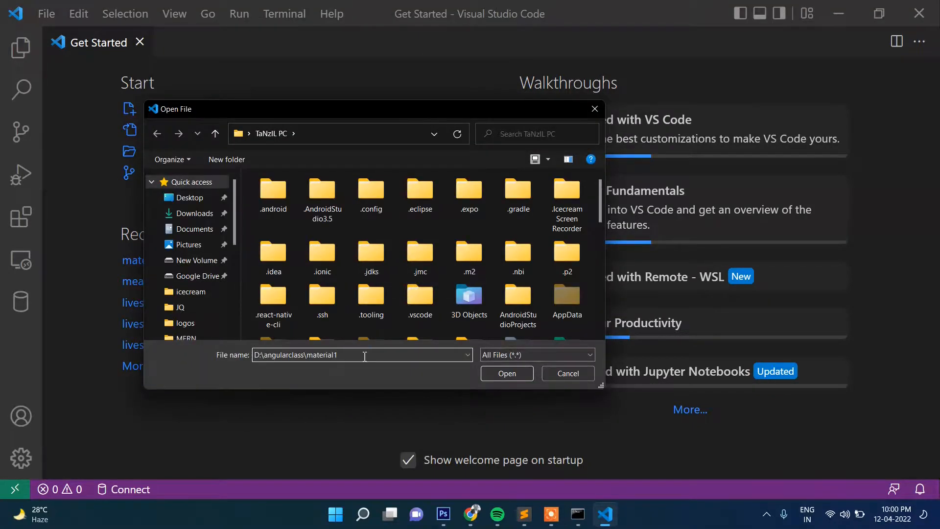
left_click(506, 375)
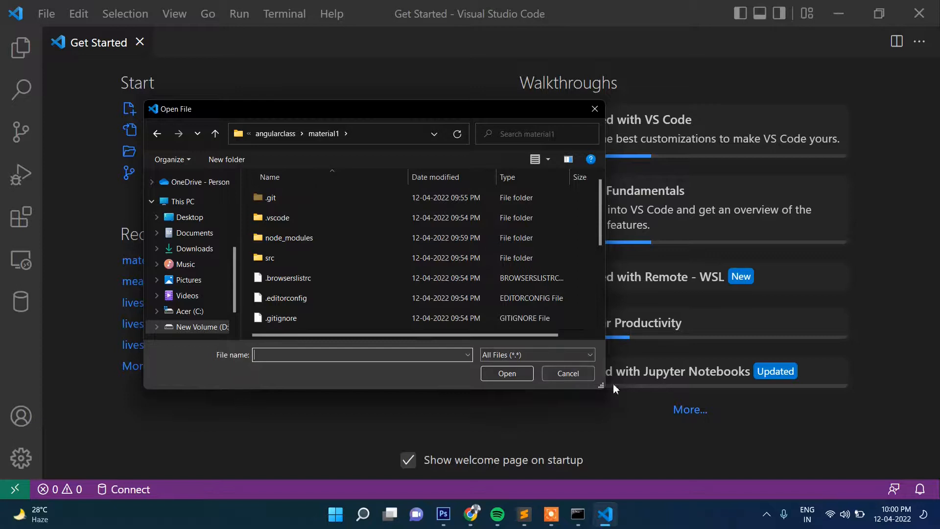
left_click(565, 374)
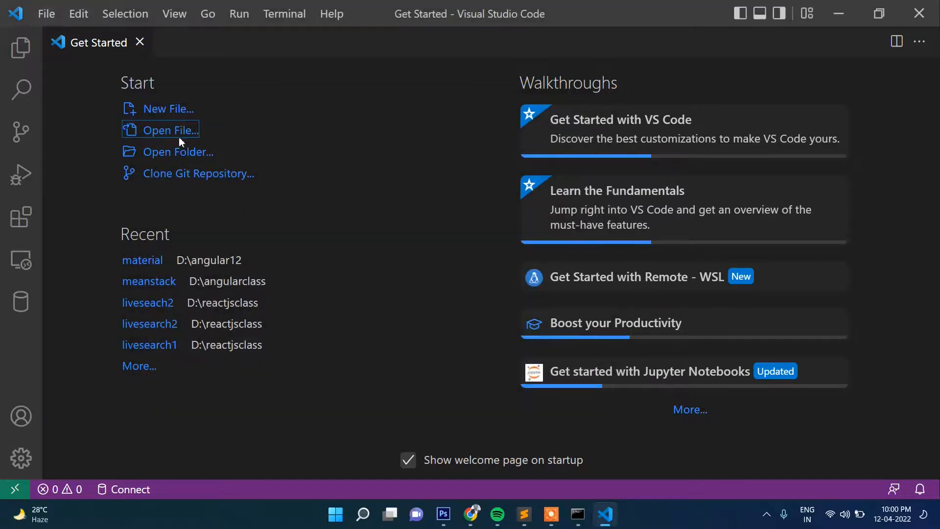
Step: Open the material1 folder as the workspace and show app.module.ts with the cursor on line 7
left_click(179, 153)
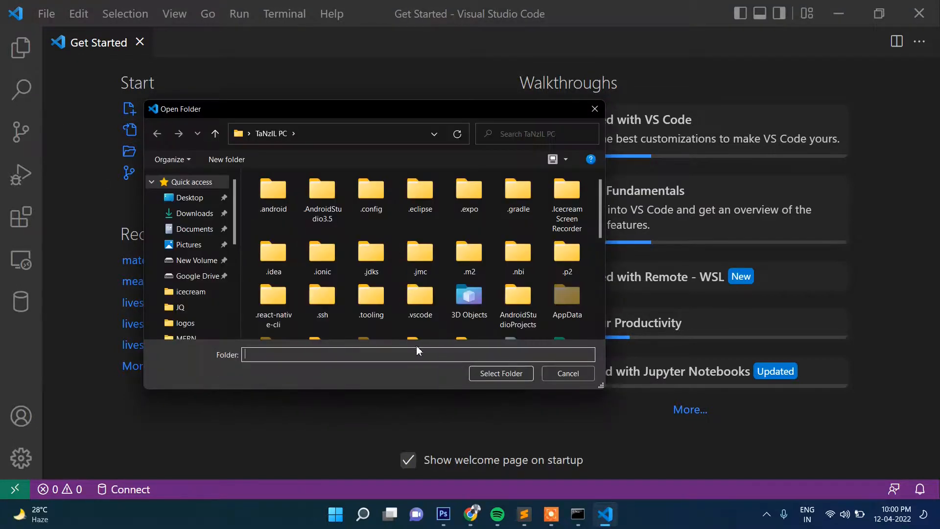
left_click(501, 373)
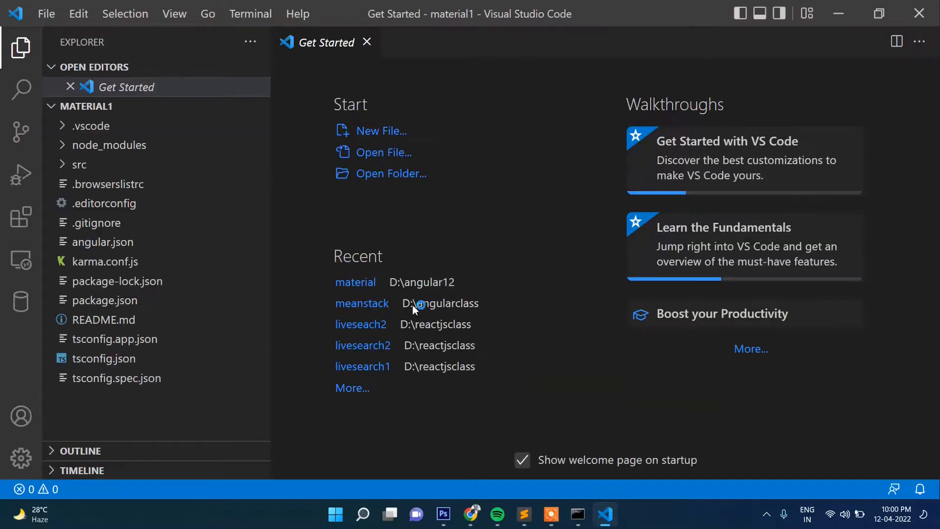
left_click(62, 165)
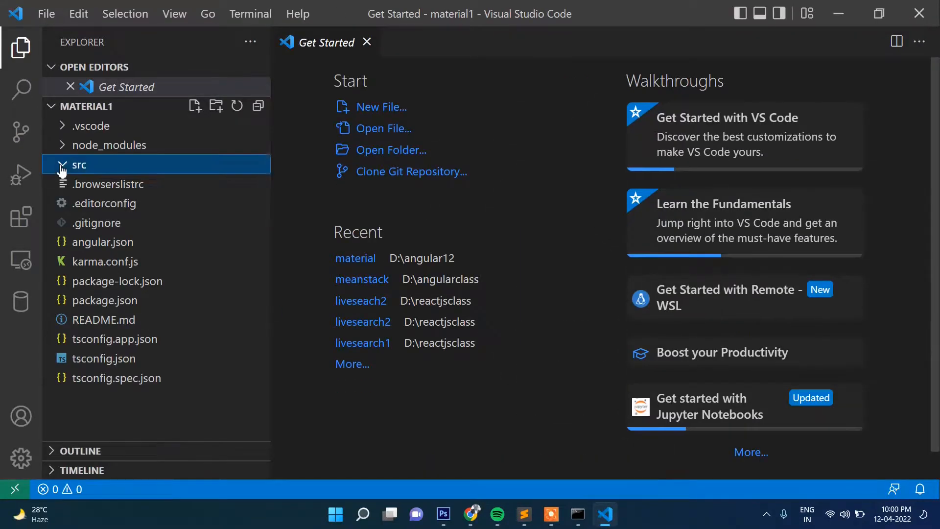
left_click(66, 184)
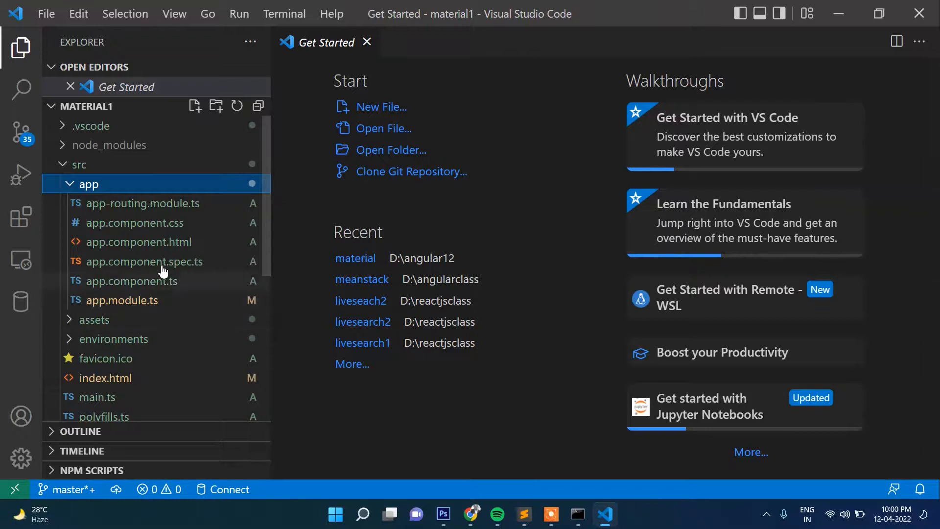
left_click(144, 309)
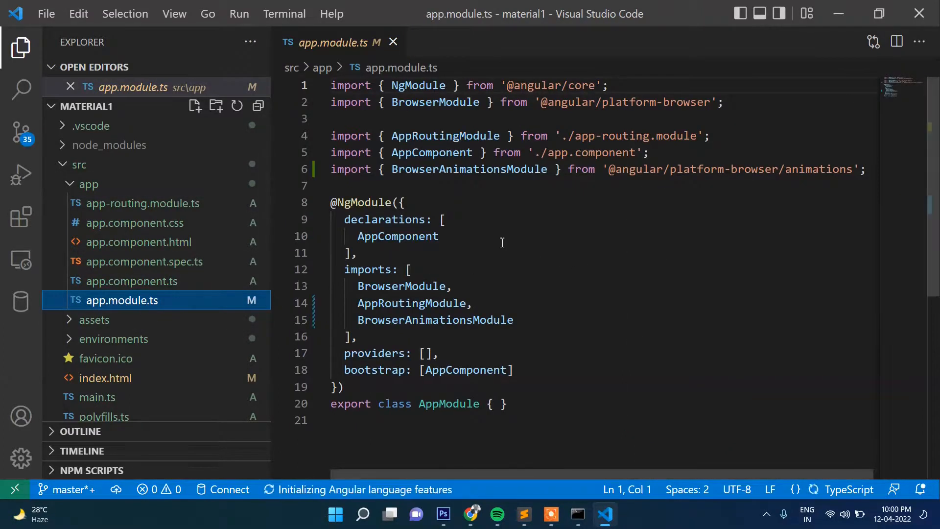
left_click(369, 187)
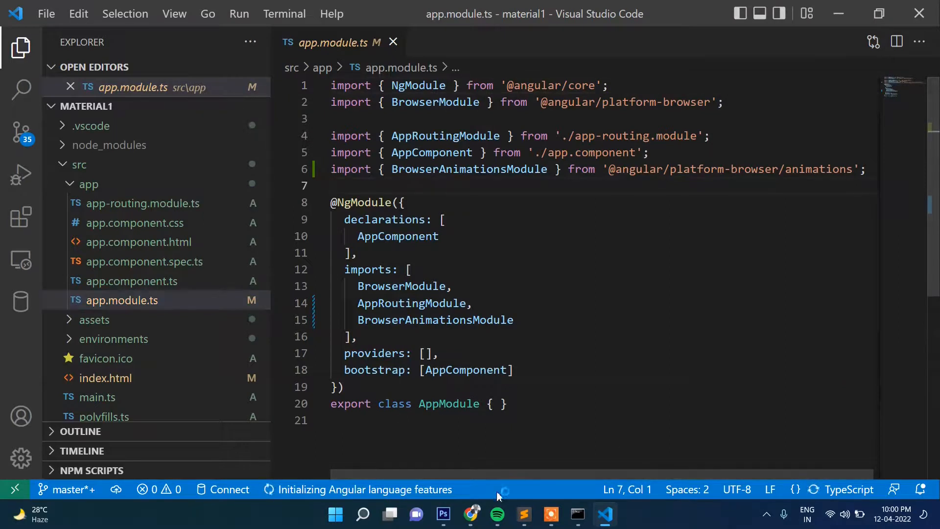
Step: Select the MatSliderModule import line in the Angular Material guide
left_click(471, 513)
scroll(488, 370, "down", 3)
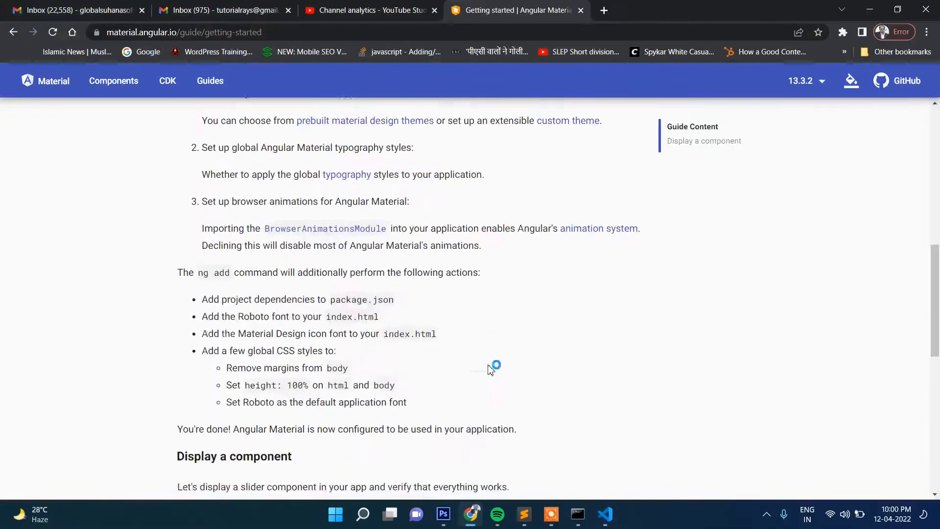
scroll(490, 368, "down", 5)
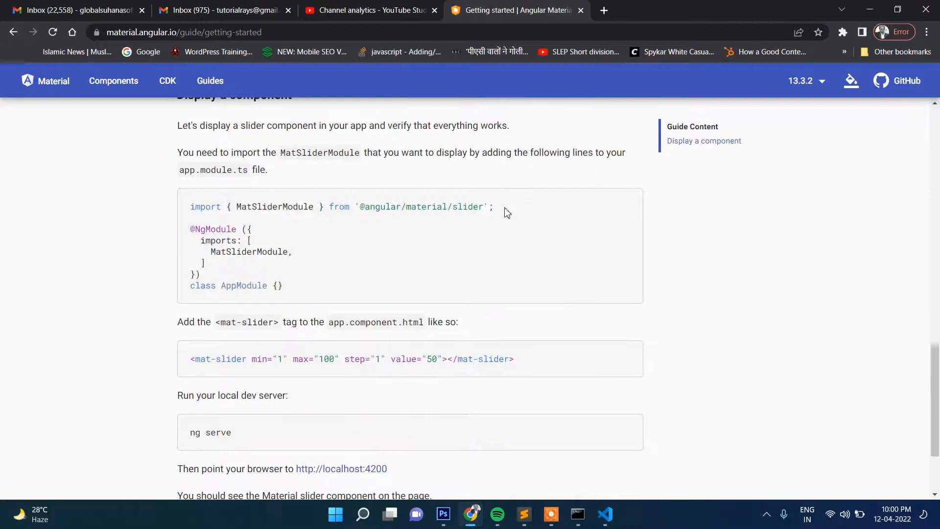
left_click_drag(494, 207, 192, 202)
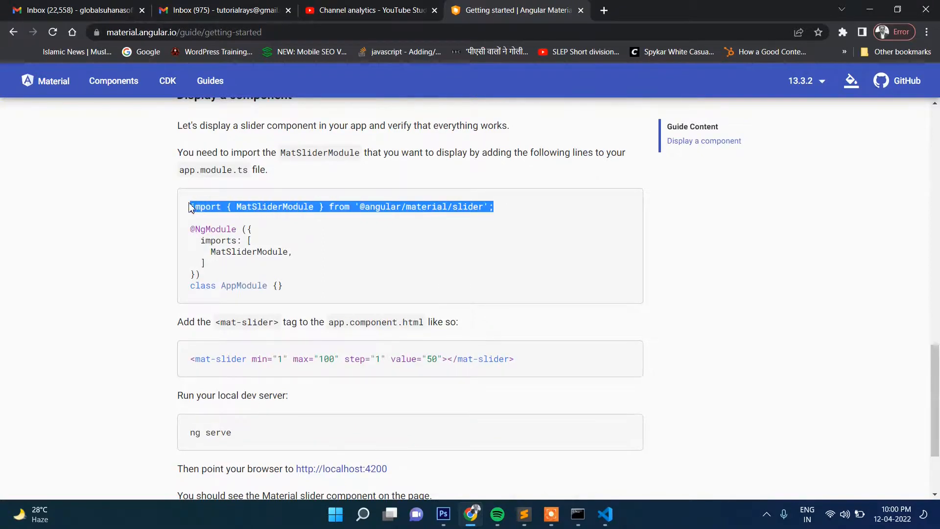
Step: Paste the MatSliderModule import onto line 7 and select the name MatSliderModule to copy it
left_click(605, 513)
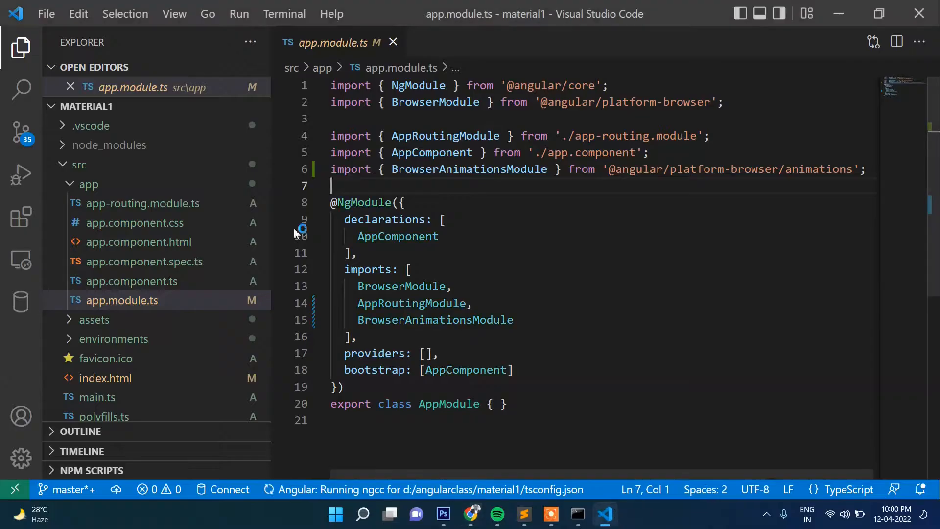
key("ctrl+v")
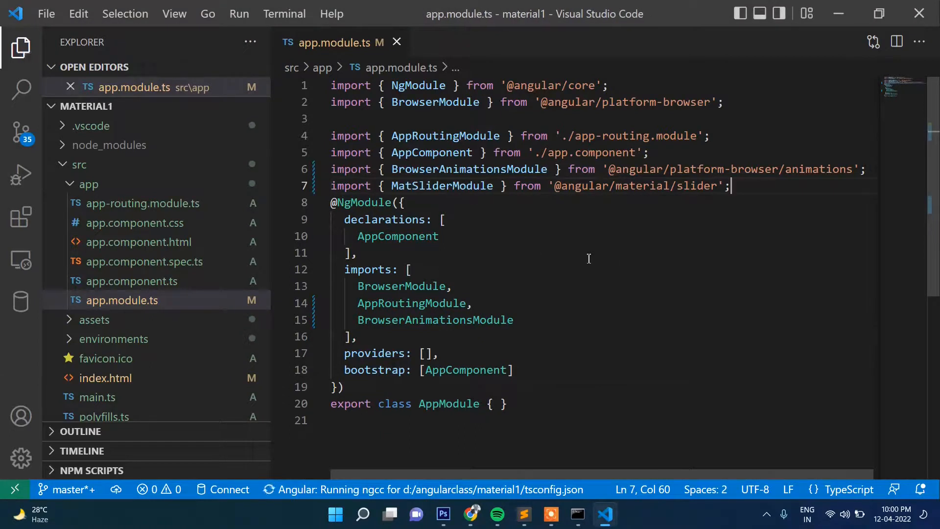
double_click(450, 188)
left_click(445, 219)
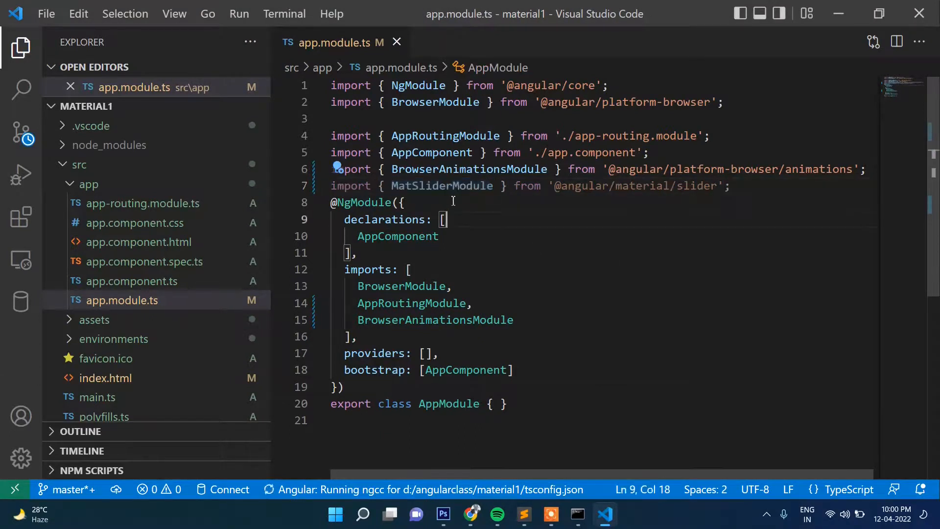
left_click(441, 187)
double_click(441, 187)
left_click(477, 204)
left_click(446, 187)
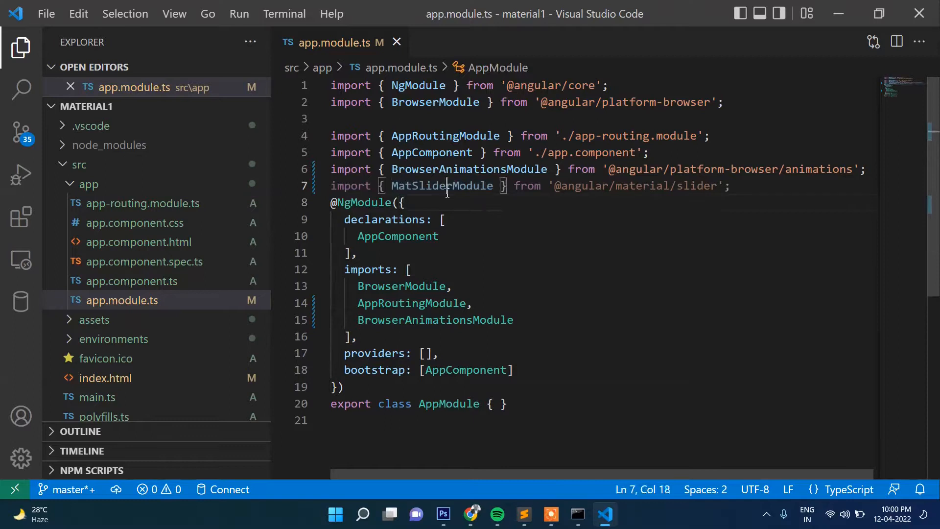
double_click(446, 188)
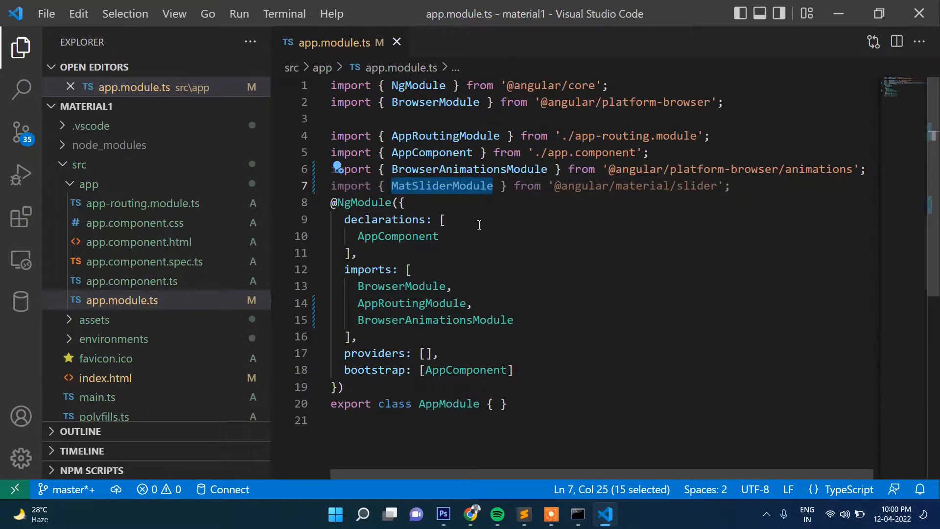
left_click(472, 212)
double_click(446, 188)
key("ctrl+c")
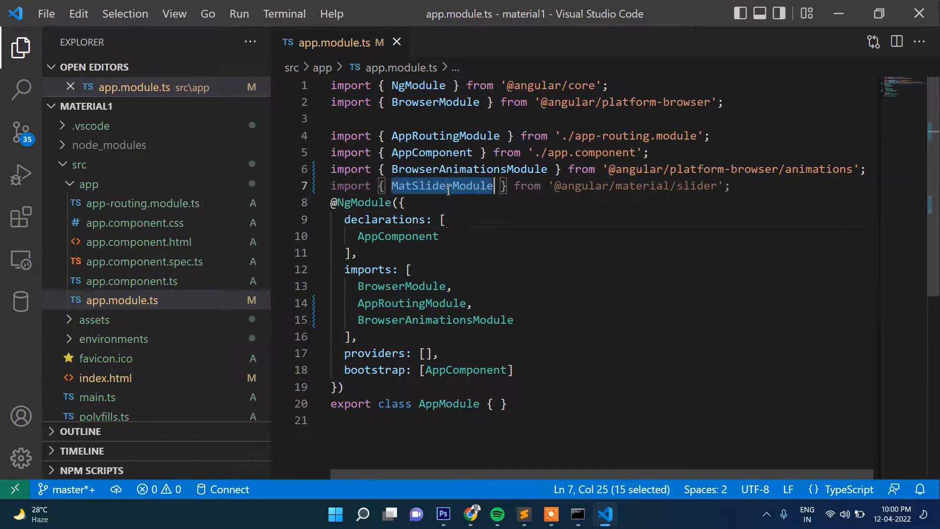
Step: Add MatSliderModule to the NgModule imports list after BrowserAnimationsModule
left_click(528, 323)
type(",")
key("Return")
key("ctrl+v")
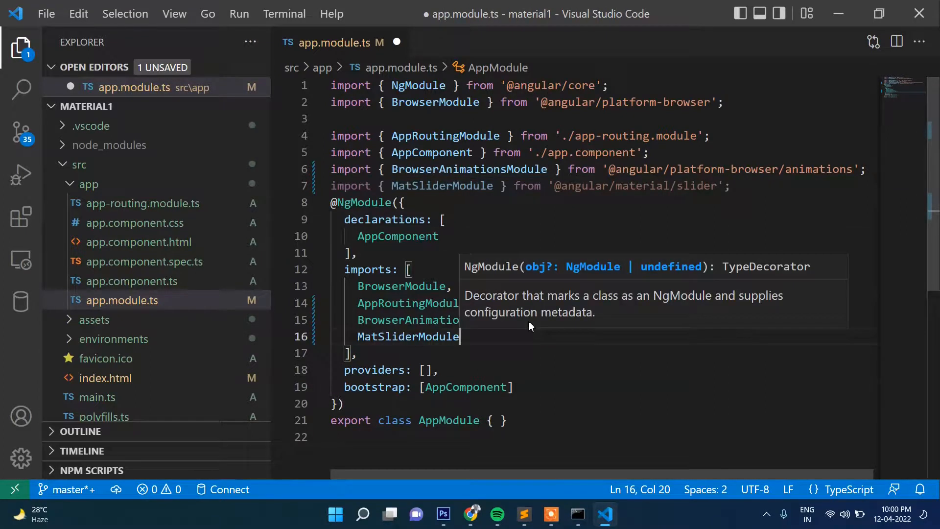
mouse_move(158, 294)
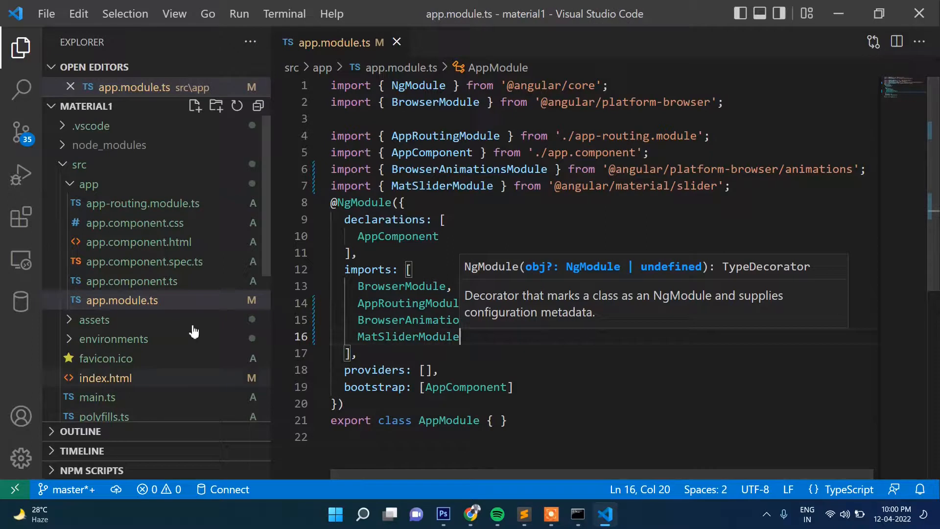
left_click(136, 243)
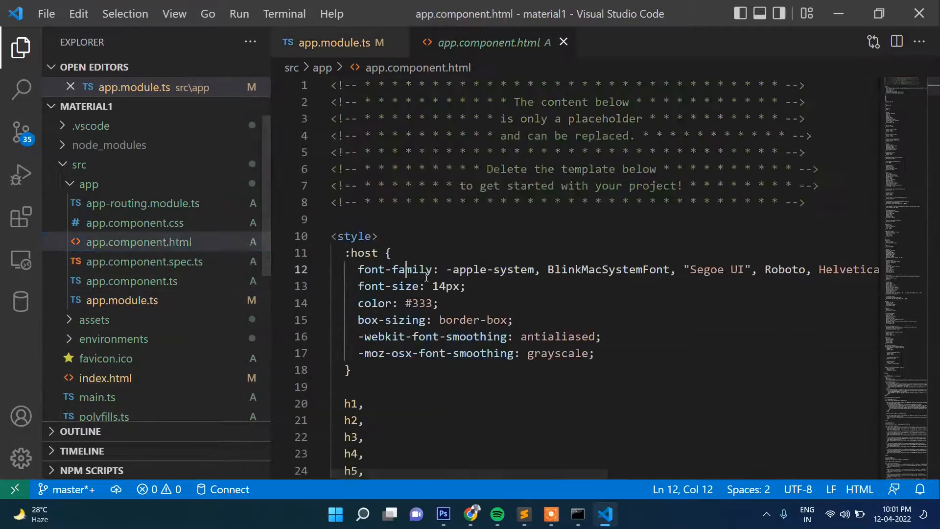
Step: Delete the whole placeholder template in app.component.html and save the empty file
key("ctrl+a")
key("BackSpace")
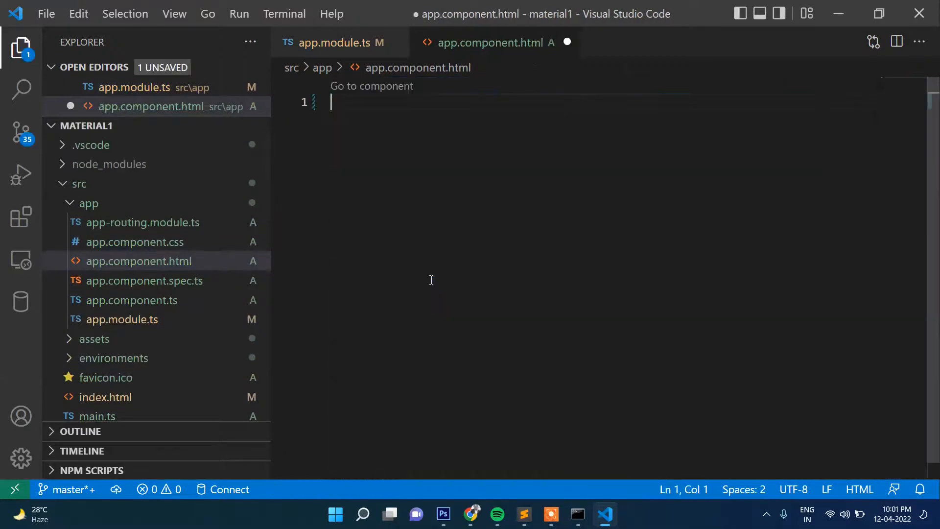
key("ctrl+s")
Step: Copy the mat-slider example line from the guide into the template
left_click(470, 514)
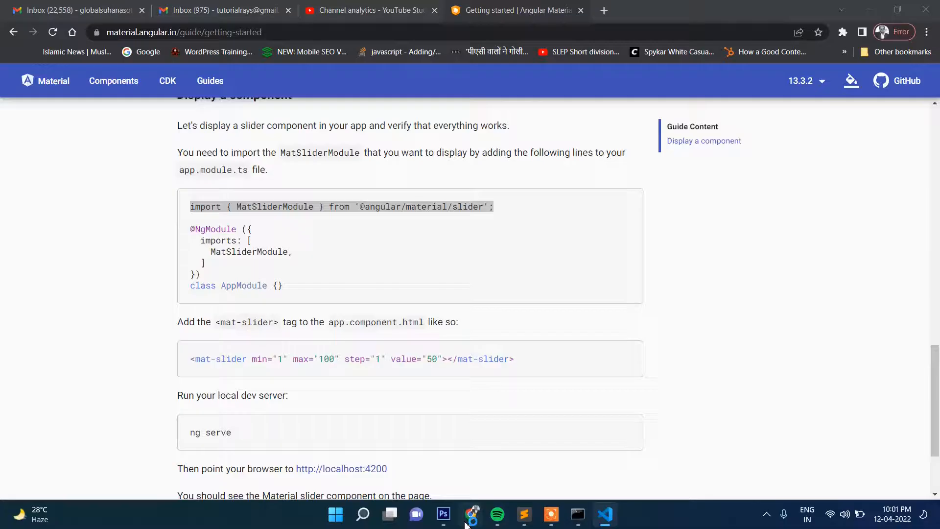
scroll(472, 388, "down", 2)
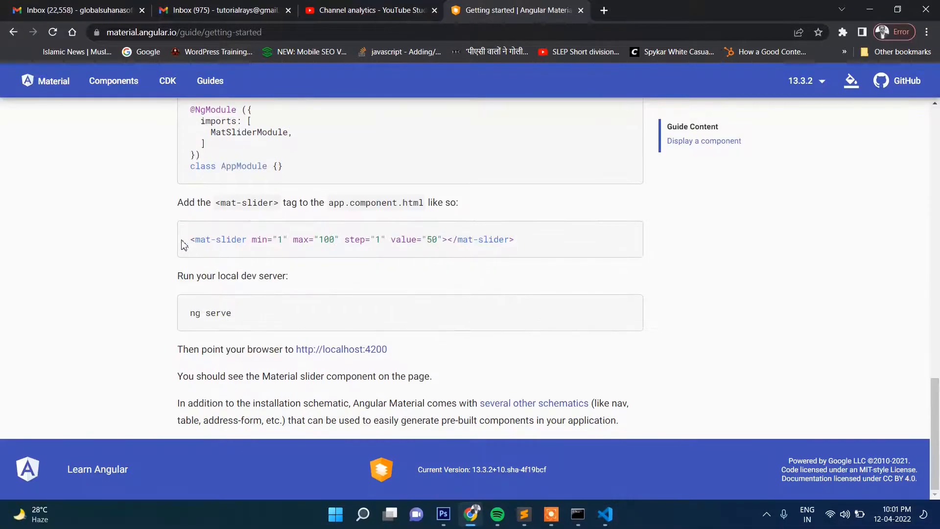
left_click_drag(184, 245, 529, 248)
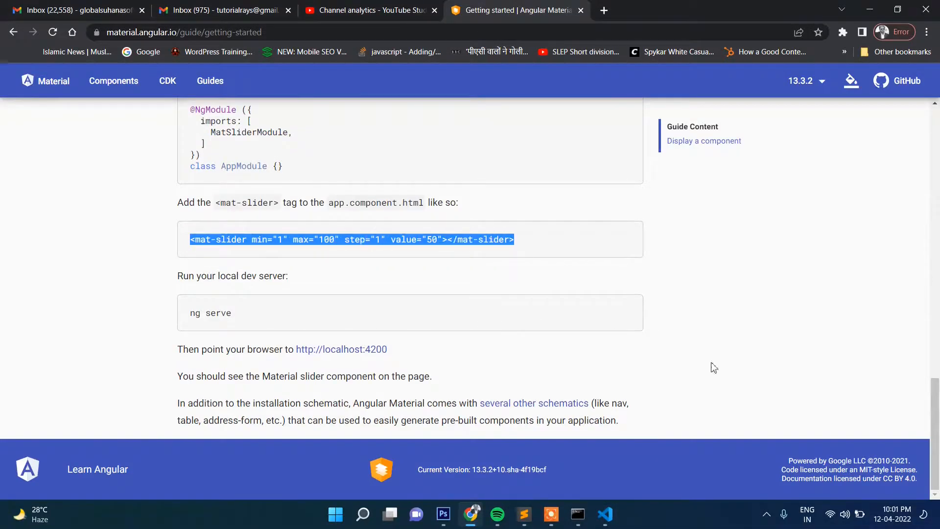
left_click(606, 516)
type("<mat-slider min=\"1\" max=\"100\" step=\"1\" value=\"50\"></mat-slider>")
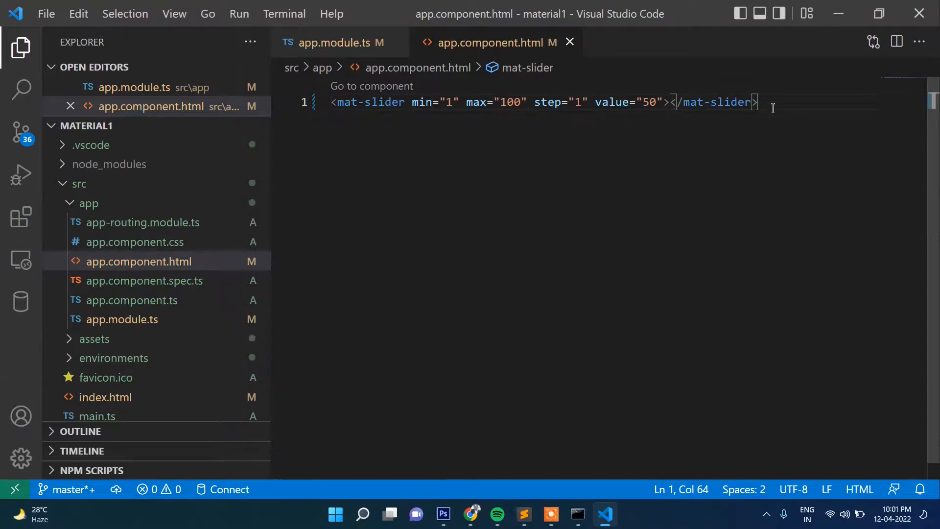
Step: Put the closing mat-slider tag on its own line, save, and return to the command prompt
left_click(675, 102)
key("Return")
key("ctrl+s")
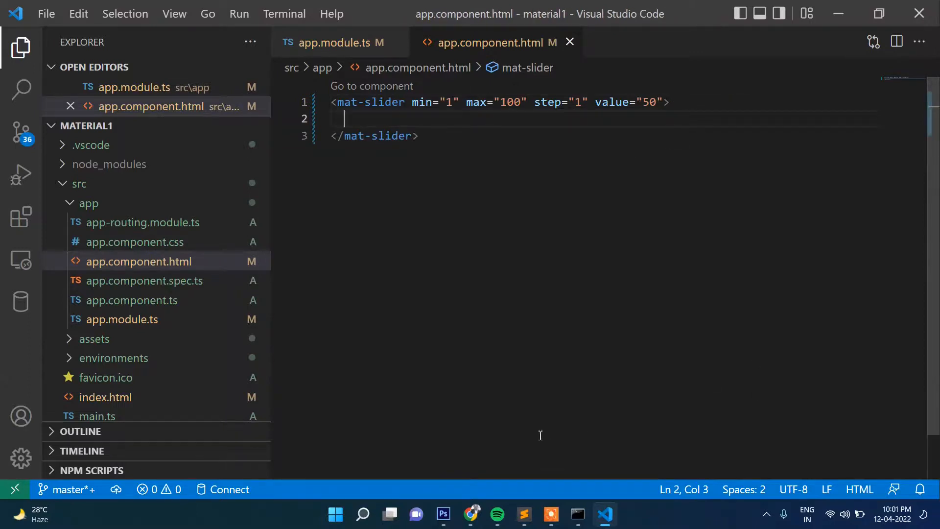
left_click(577, 514)
type("ng serve --open")
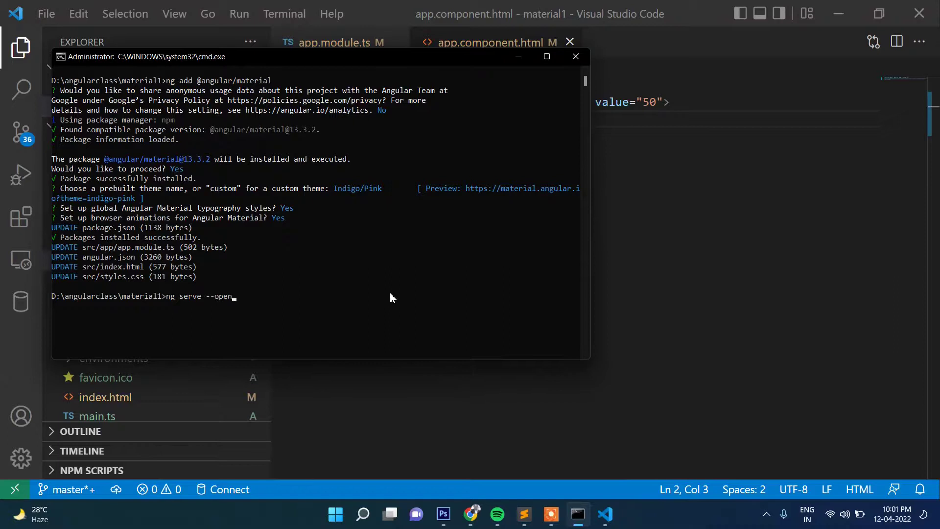
Step: Run ng serve --open to start the material1 development server
key("Return")
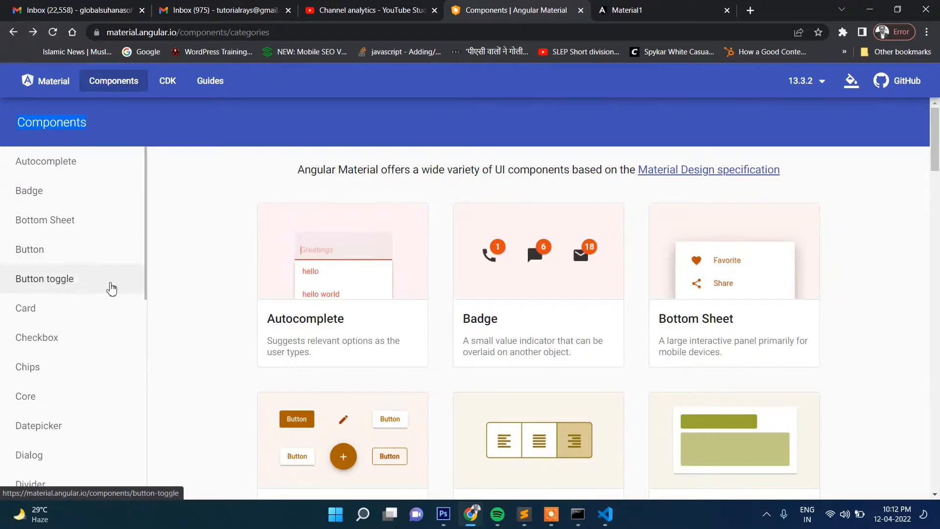
scroll(111, 289, "down", 1)
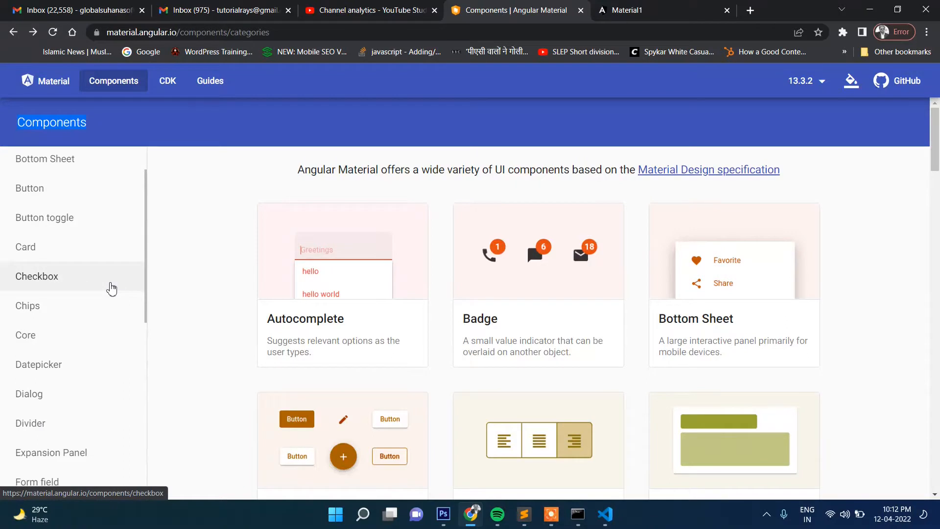
scroll(112, 288, "down", 1)
scroll(110, 288, "down", 1)
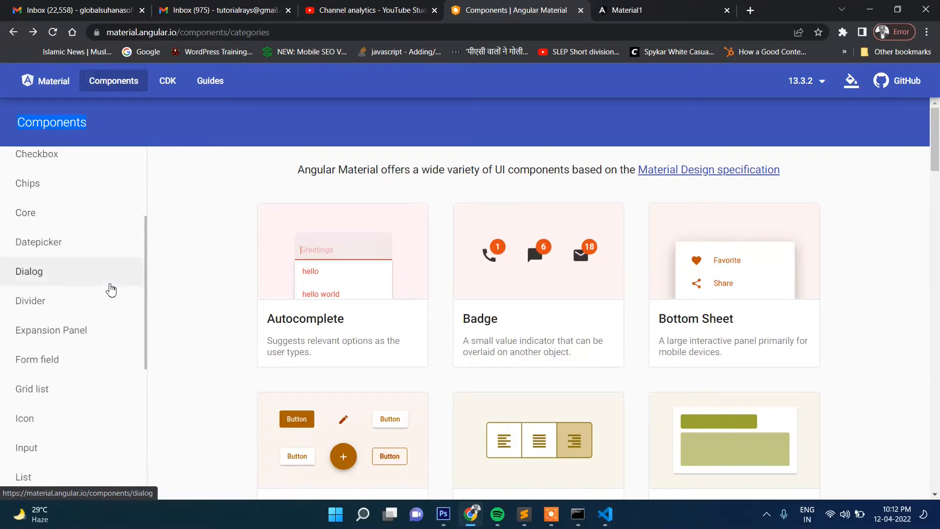
scroll(103, 309, "down", 1)
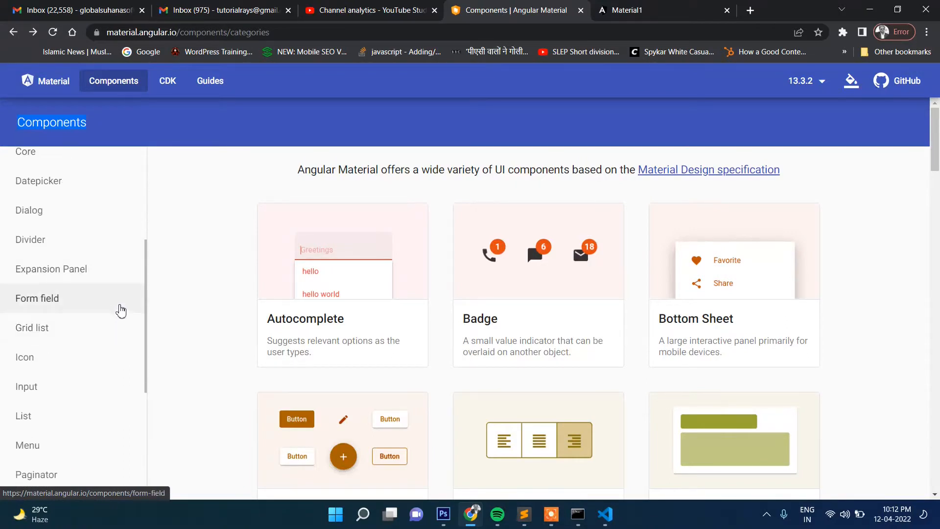
scroll(63, 340, "down", 5)
scroll(63, 340, "down", 2)
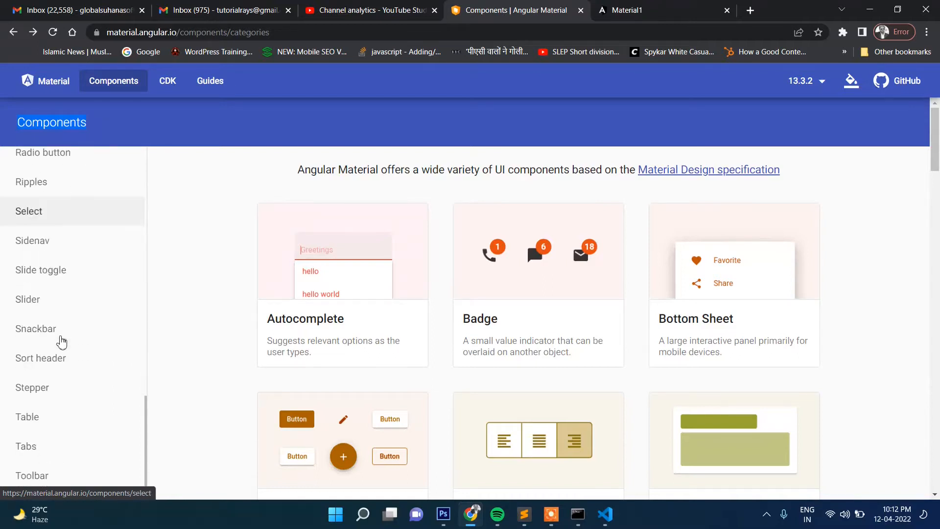
scroll(61, 354, "up", 8)
scroll(62, 355, "up", 2)
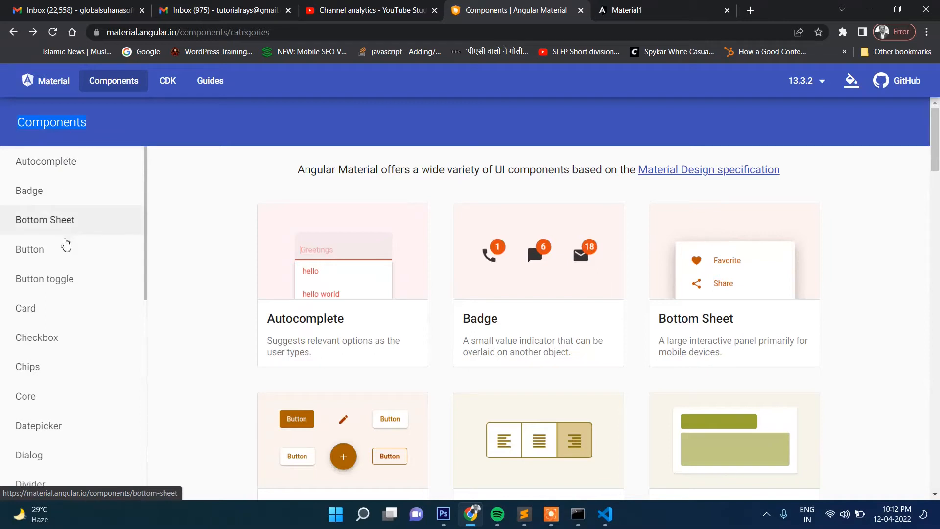
left_click(115, 129)
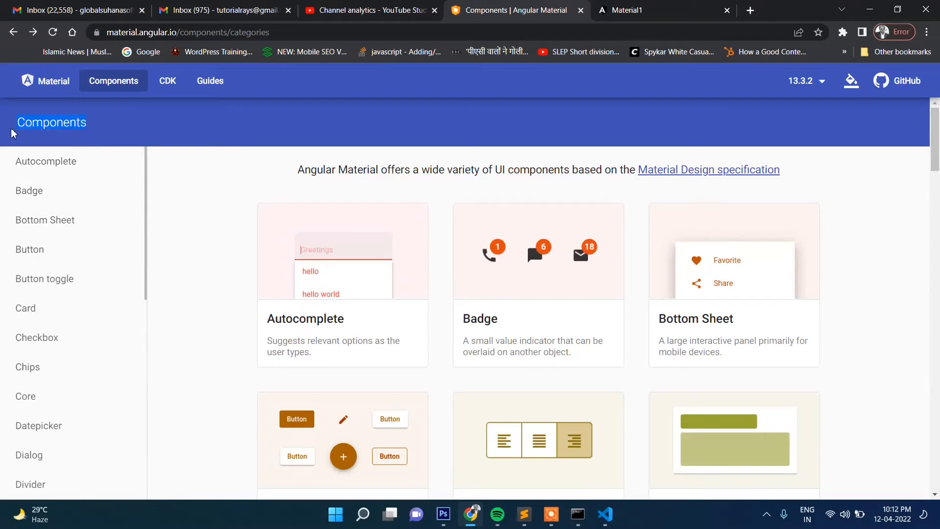